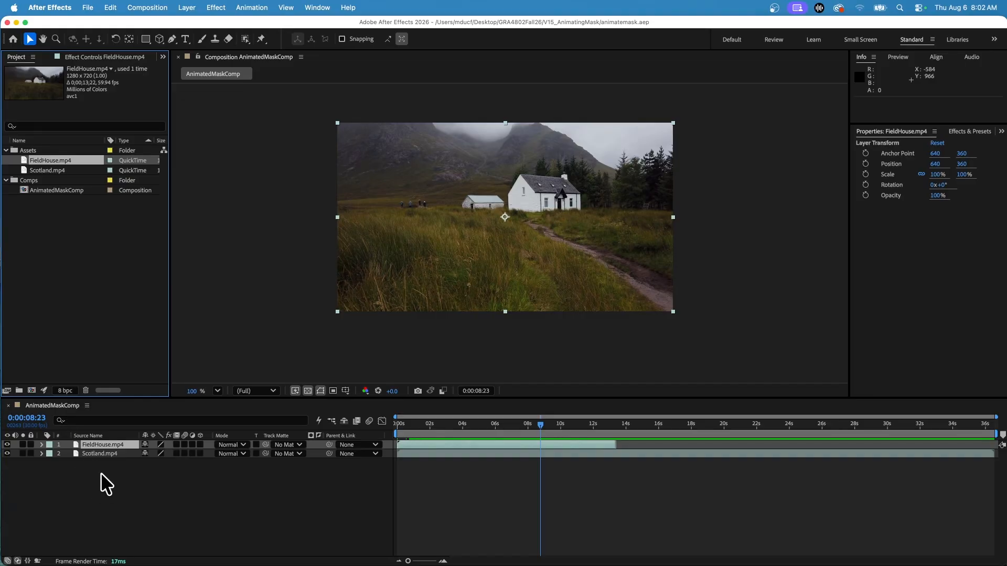
Add a full-frame rectangular mask to the FieldHouse.mp4 layer and set its first Mask Path keyframe at 0:00:07:27.
left_click_drag(538, 427, 455, 454)
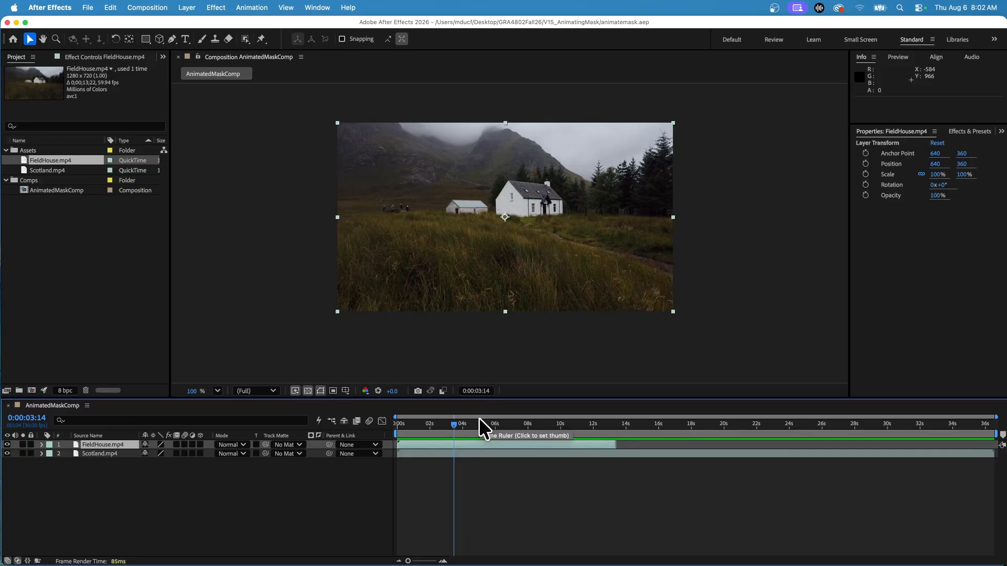
left_click_drag(475, 423, 526, 430)
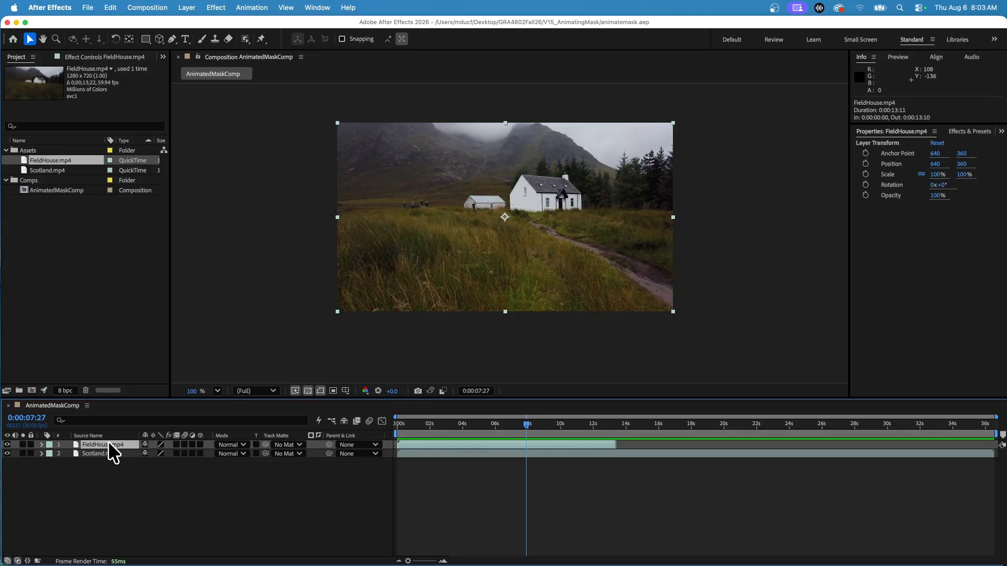
double_click(143, 38)
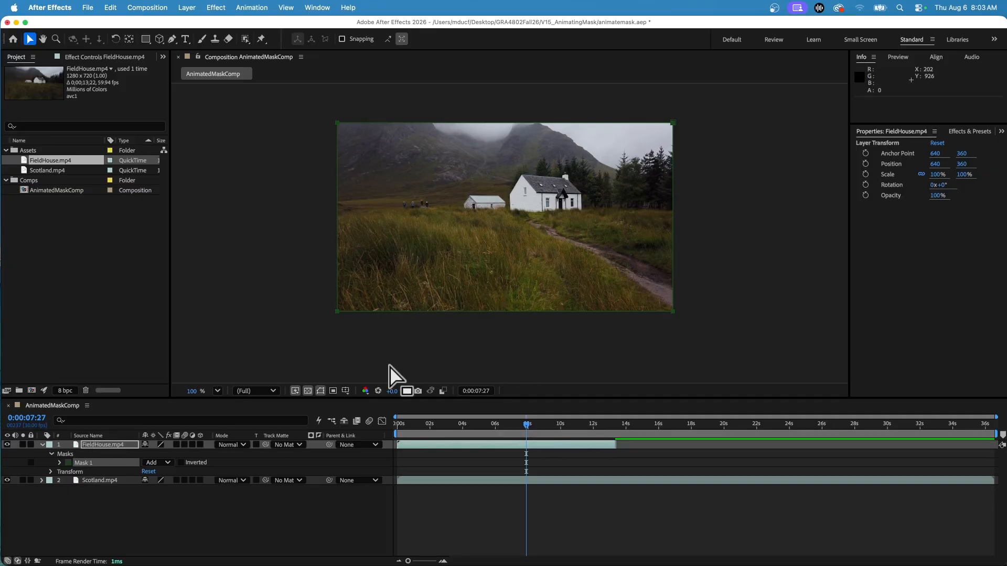
left_click(59, 463)
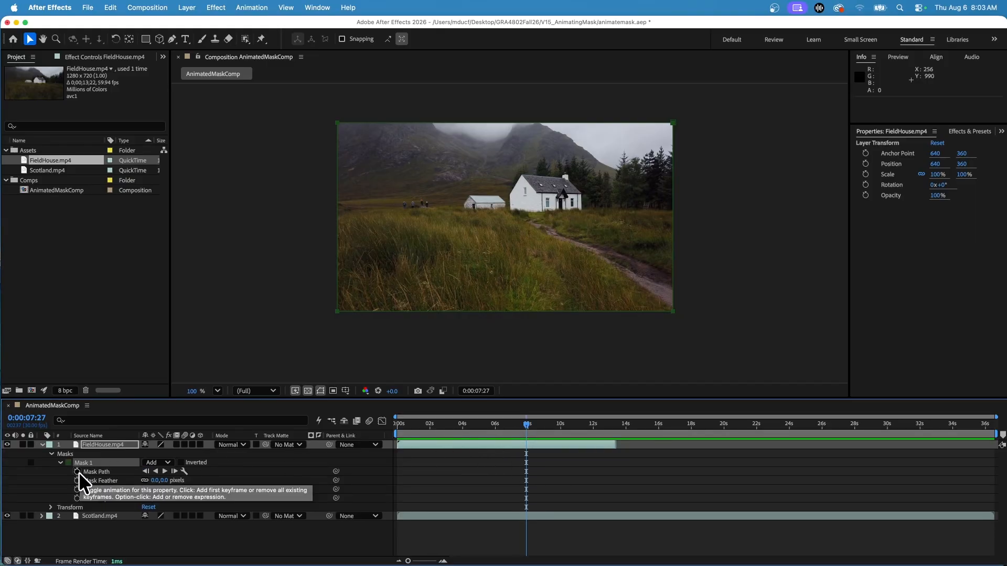
left_click(78, 472)
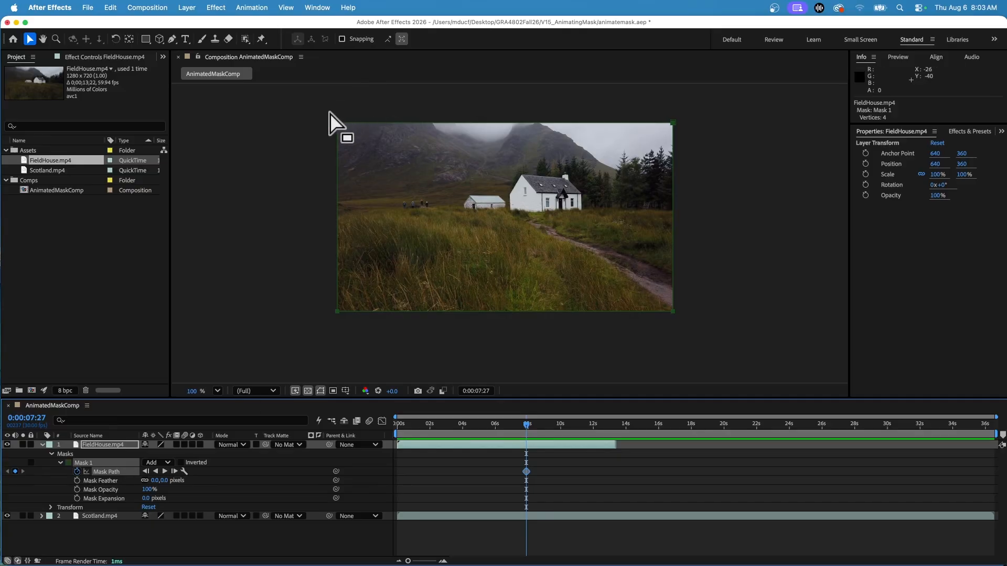
Move to 0:00:13:10 and change Mask 1's outline colour to white.
left_click_drag(563, 435, 615, 426)
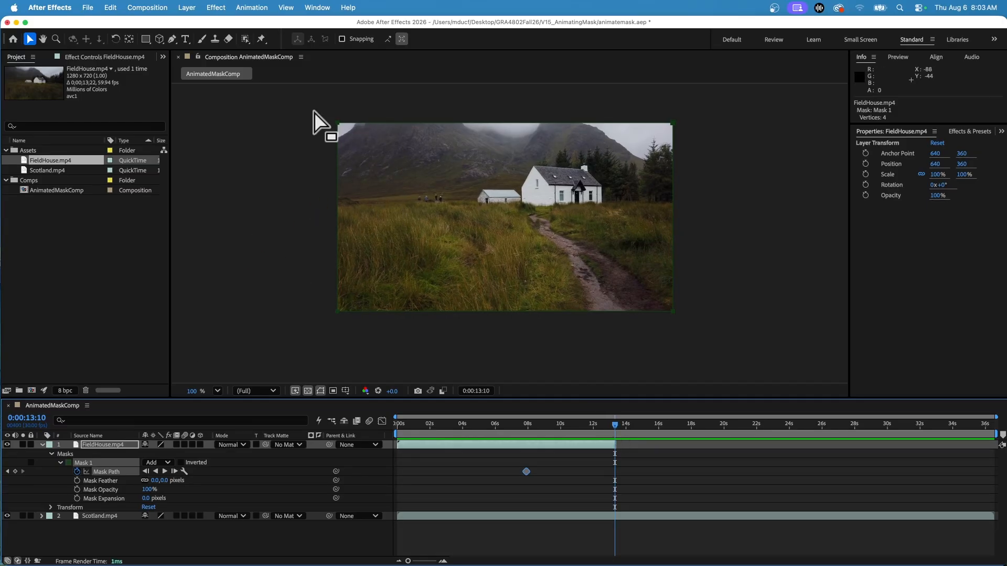
left_click_drag(313, 111, 349, 324)
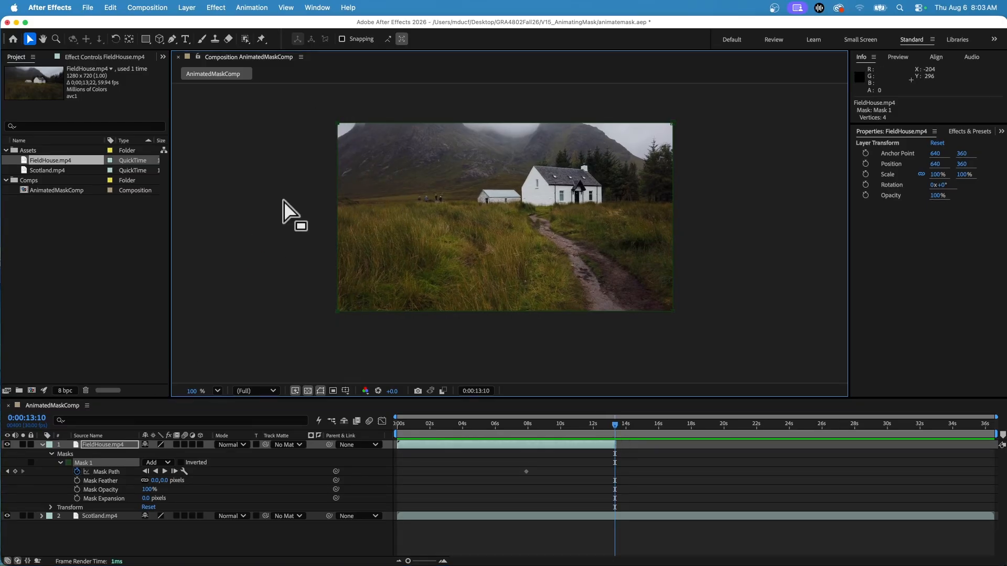
left_click(68, 462)
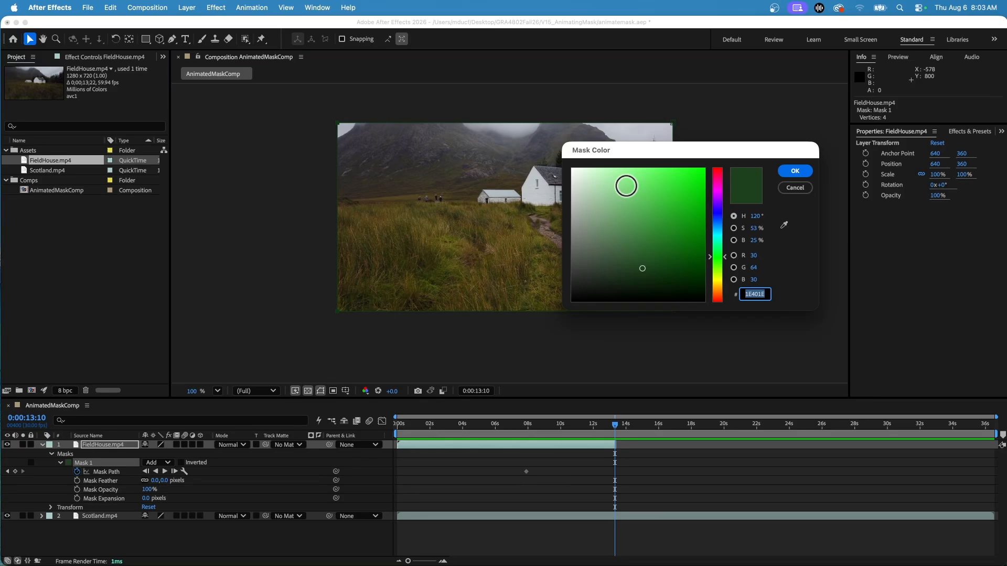
left_click_drag(624, 185, 549, 146)
left_click(795, 172)
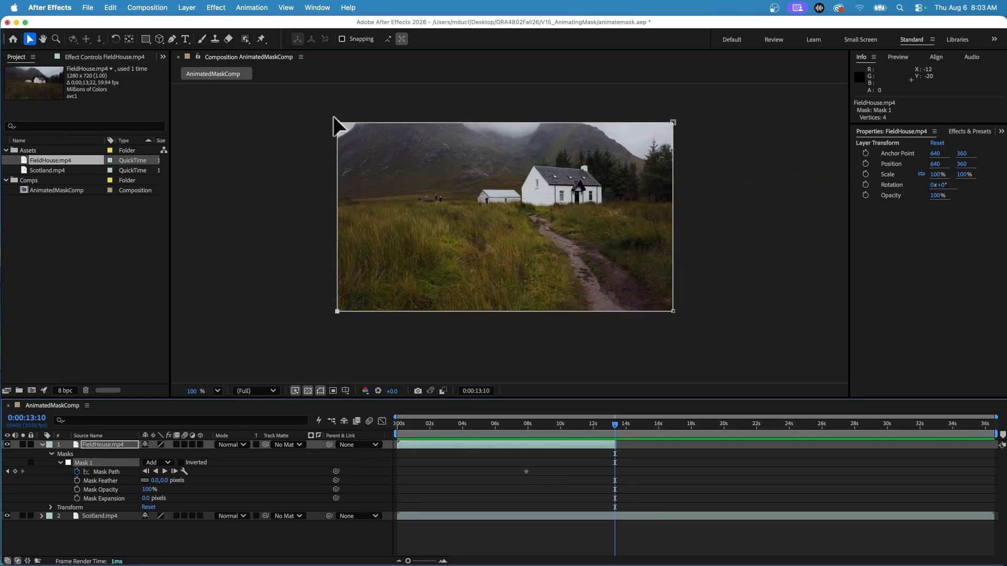
At 0:00:13:10, move the mask's two left vertices past the right edge of the frame to form a wipe.
left_click_drag(334, 117, 348, 342)
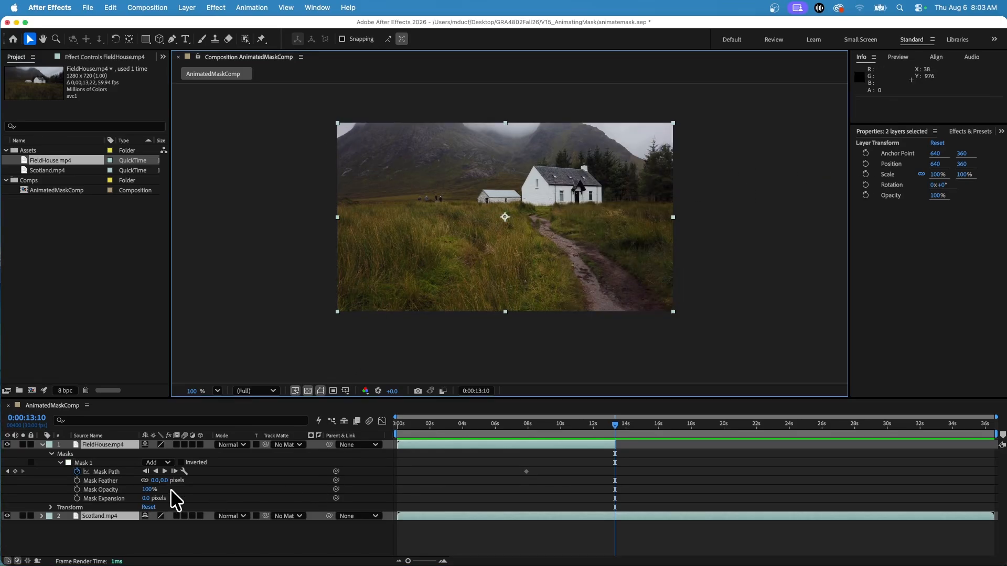
left_click(118, 482)
left_click_drag(328, 111, 742, 314)
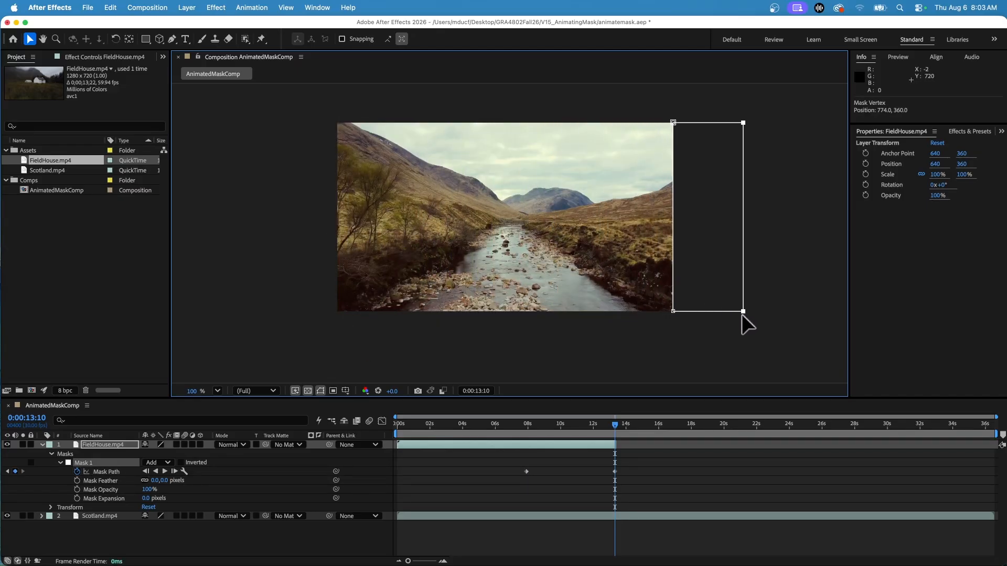
Preview the mask wipe from the beginning of the composition through the transition to Scotland.mp4.
left_click_drag(612, 429, 394, 435)
left_click(388, 357)
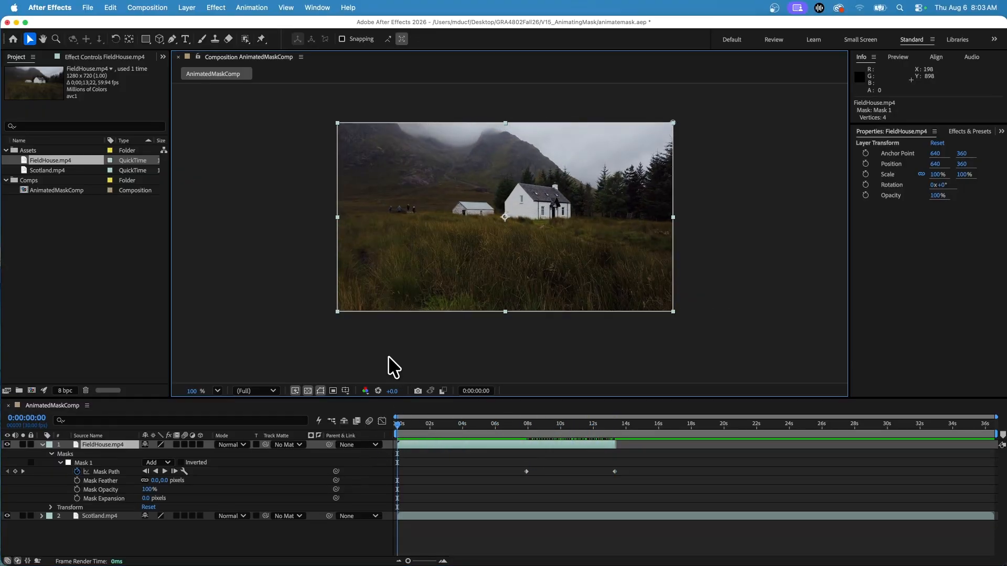
left_click(385, 354)
key("space")
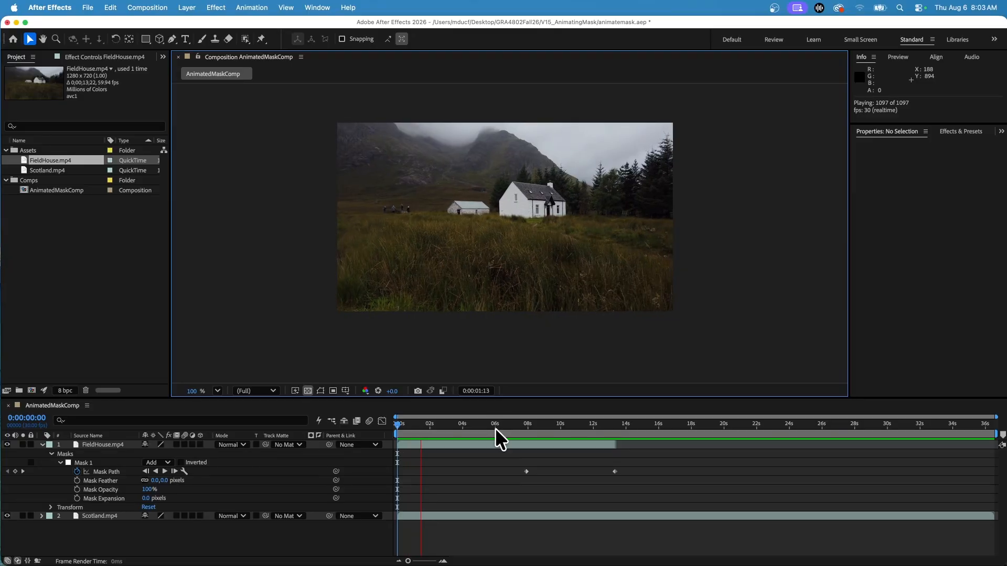
left_click_drag(496, 428, 500, 428)
key("space")
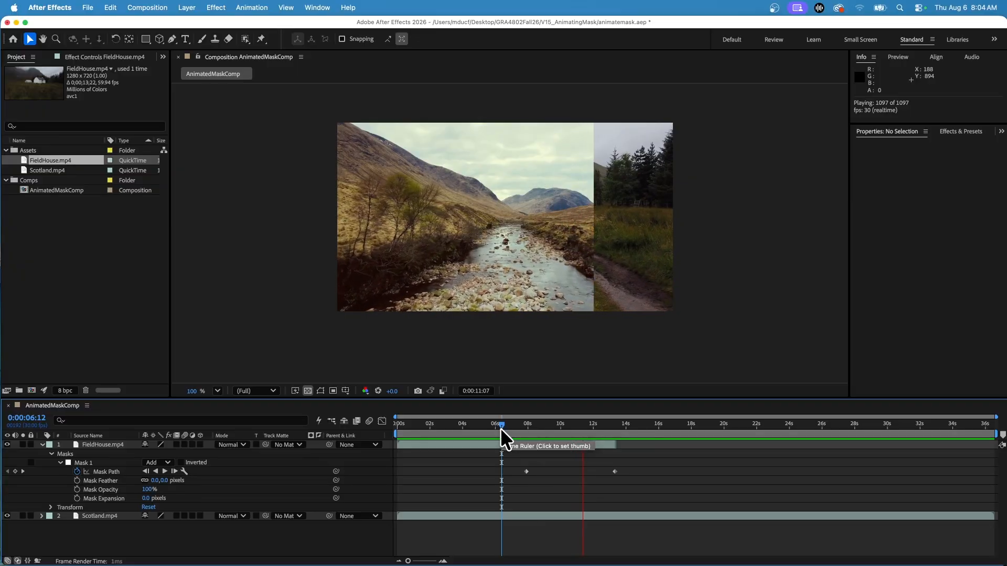
key("space")
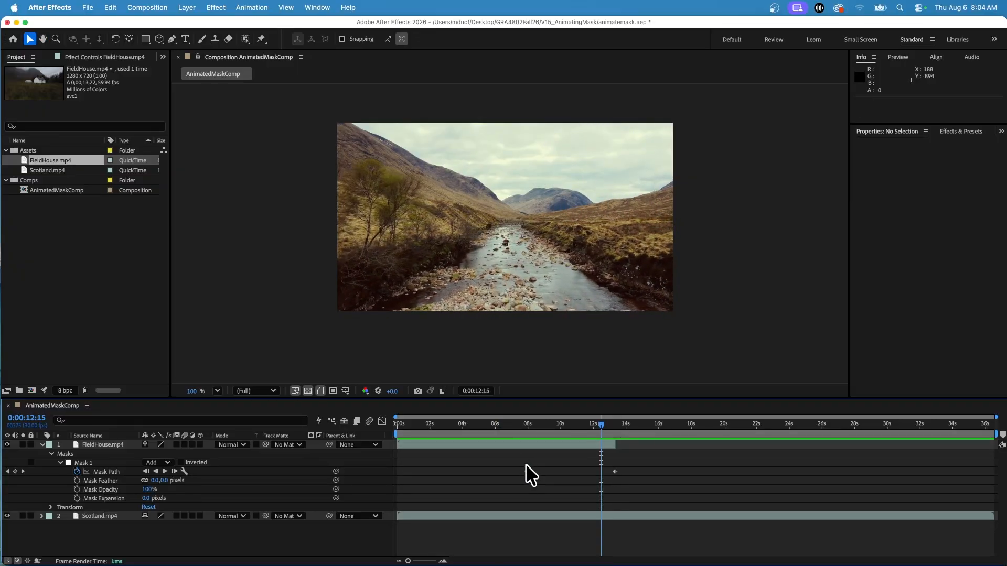
Remove the Mask Path keyframes and delete Mask 1 from the FieldHouse.mp4 layer.
key("super+z")
left_click(499, 428)
left_click(519, 462)
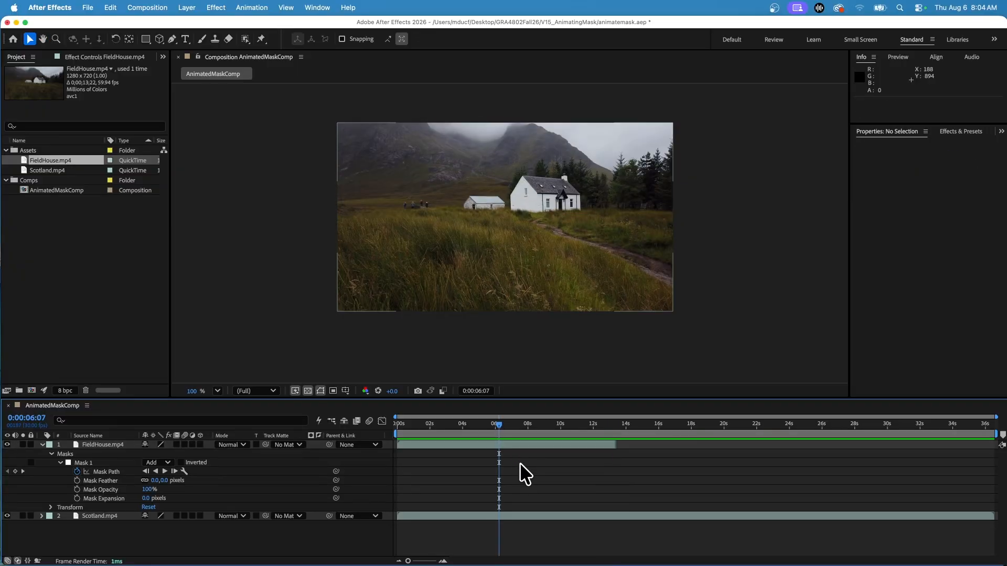
left_click(521, 462)
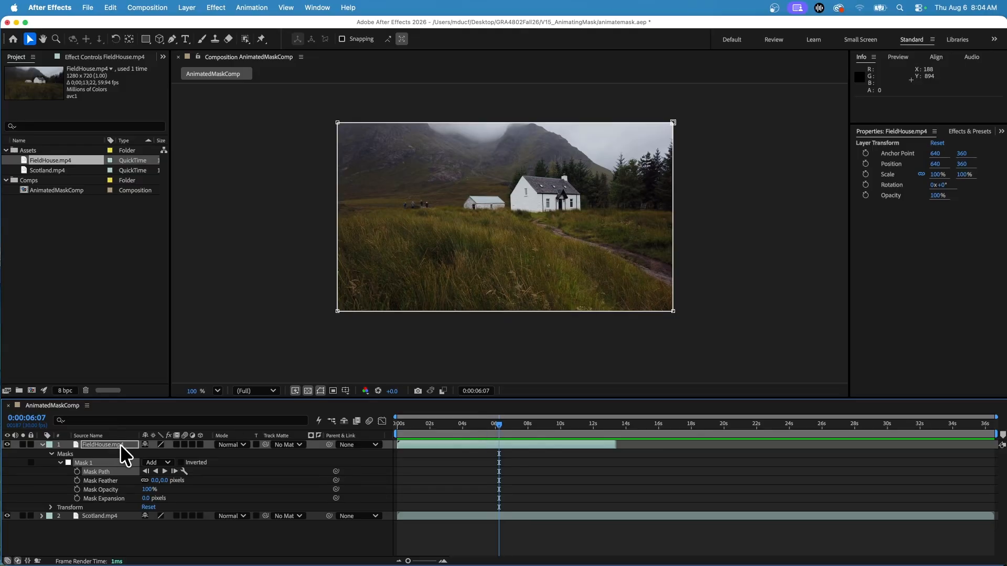
key("Delete")
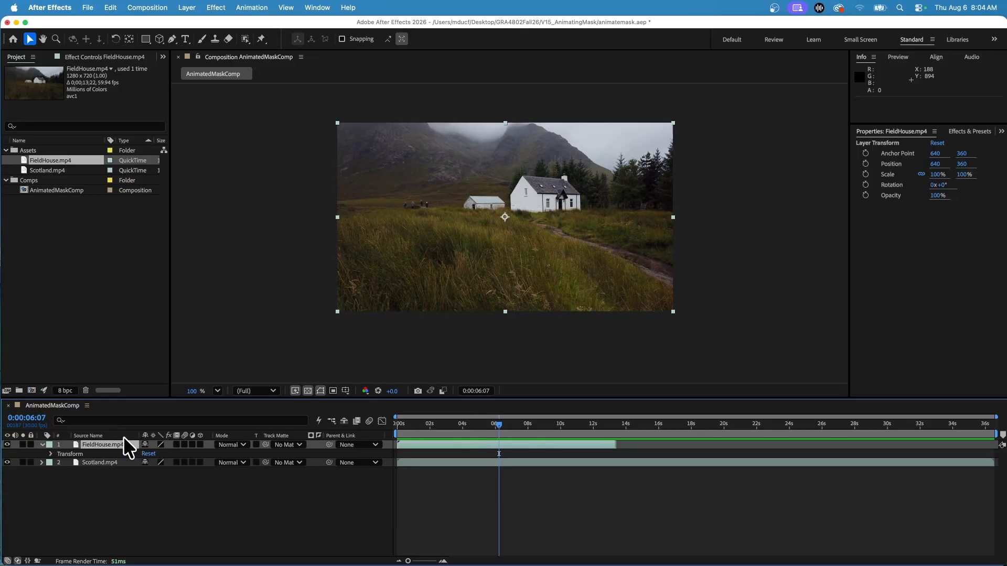
At 0:00:07:26, draw a polygon mask enclosing the whole FieldHouse.mp4 frame and set a Mask Path keyframe.
left_click_drag(515, 425, 526, 423)
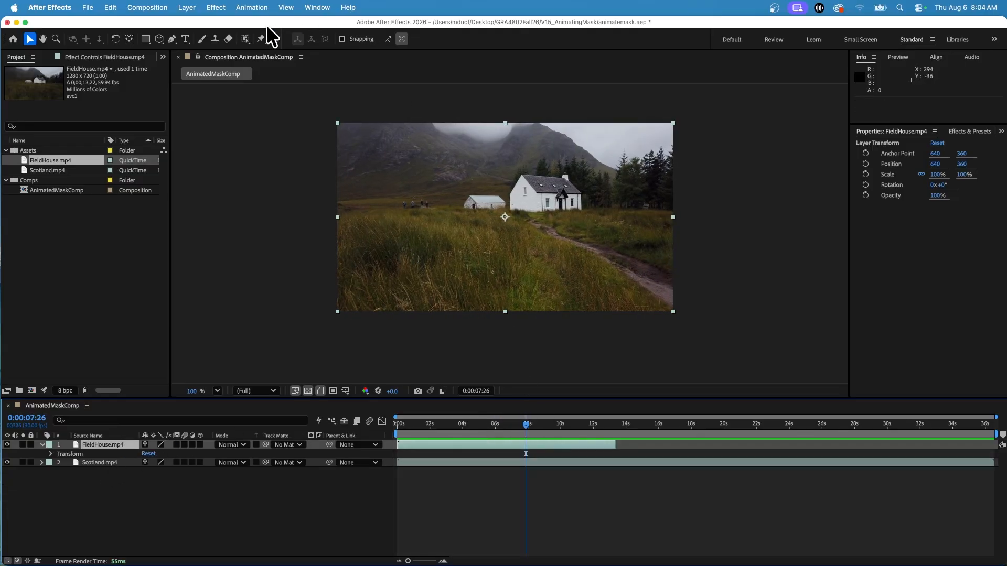
left_click(146, 36)
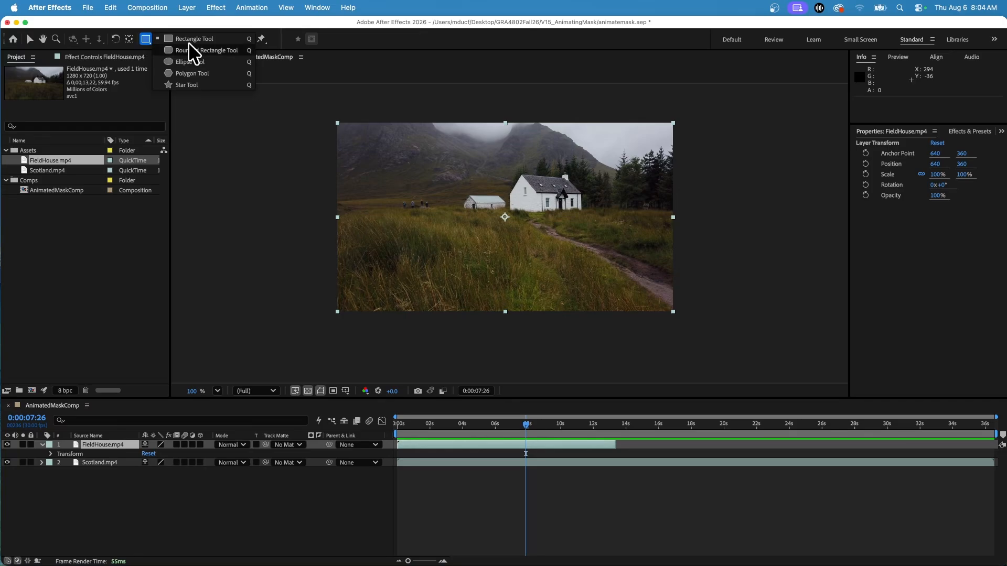
left_click(192, 74)
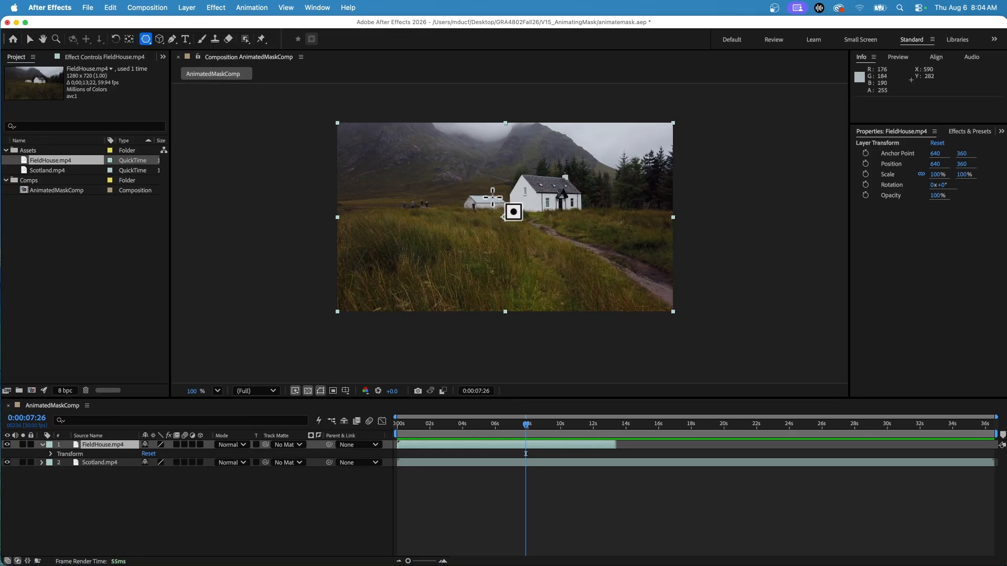
left_click_drag(474, 191, 698, 315)
scroll(589, 288, "down", 5)
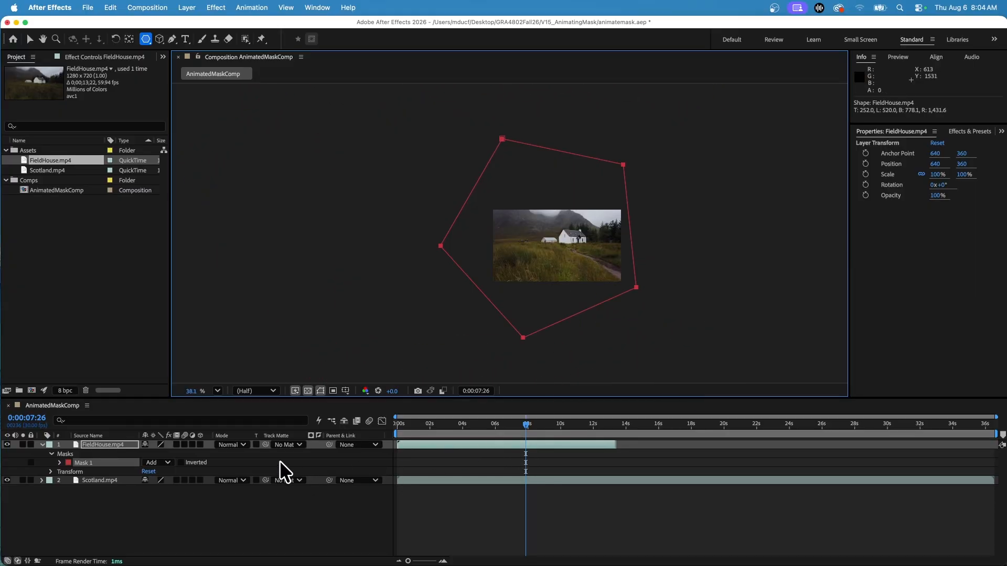
left_click(60, 463)
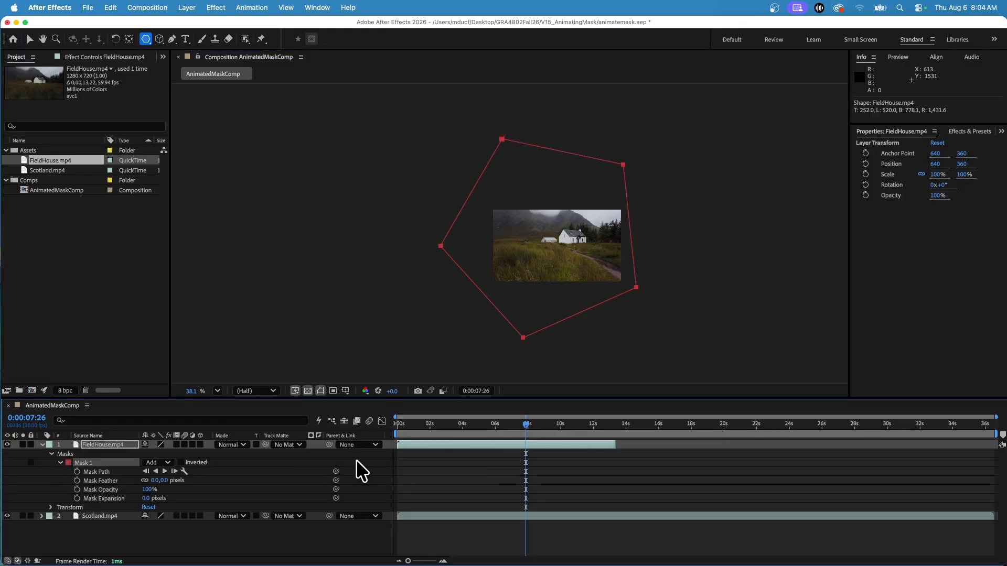
left_click(77, 471)
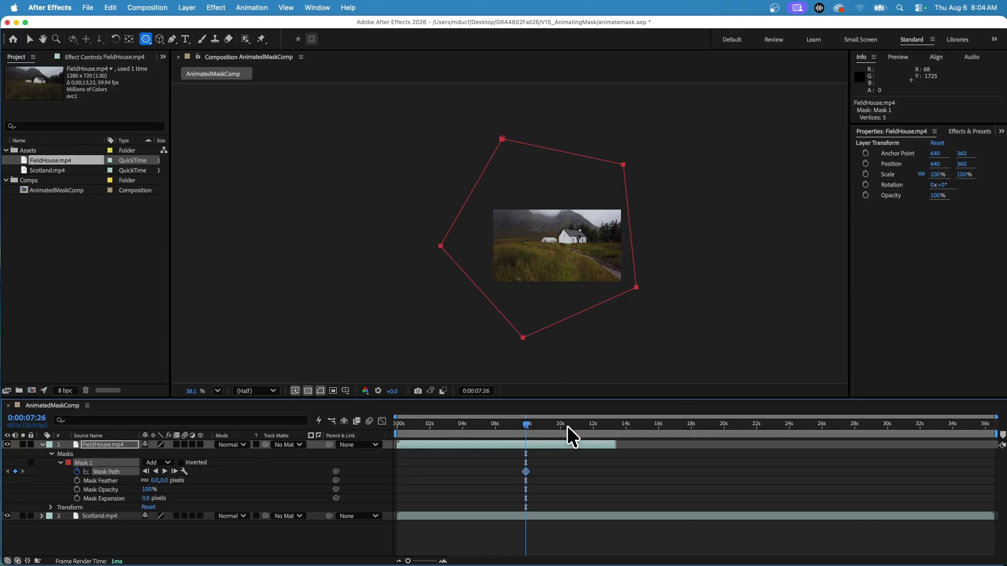
At 0:00:13:10, shrink the polygon mask to a small shape and place it near the centre of the frame.
left_click_drag(572, 437, 614, 434)
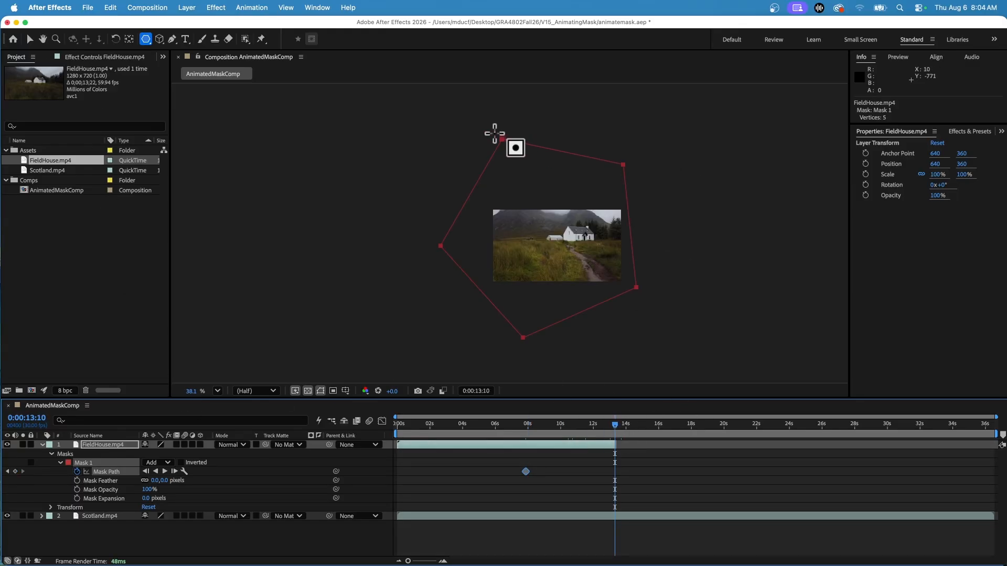
left_click(29, 39)
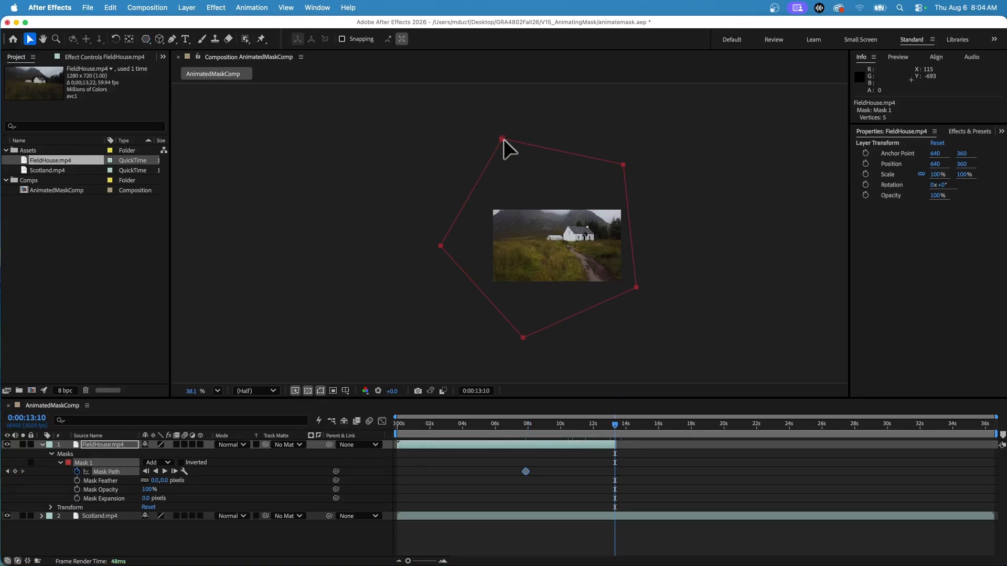
double_click(502, 139)
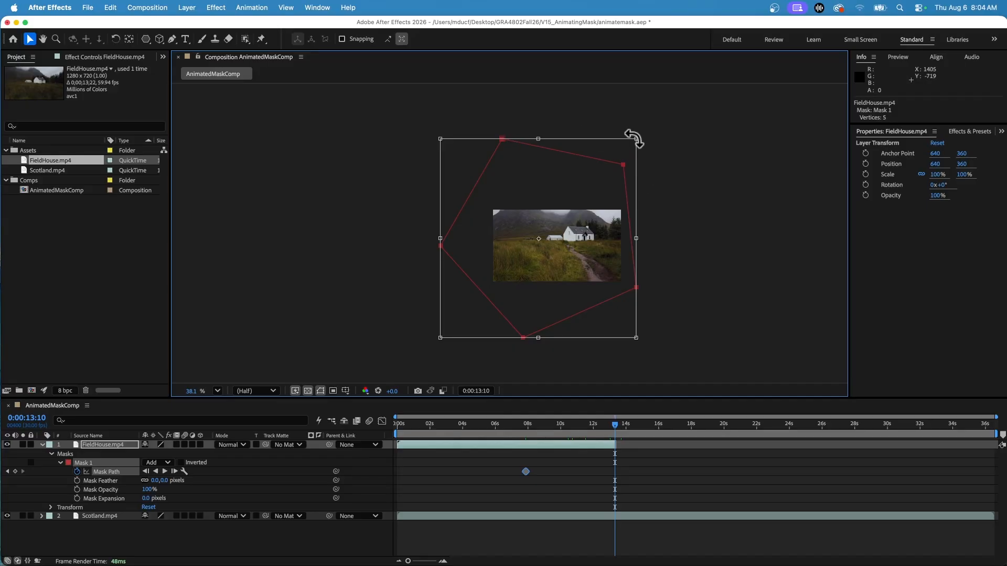
mouse_move(636, 139)
left_mouse_down()
mouse_move(602, 180)
mouse_move(632, 152)
left_mouse_up()
key("super+z")
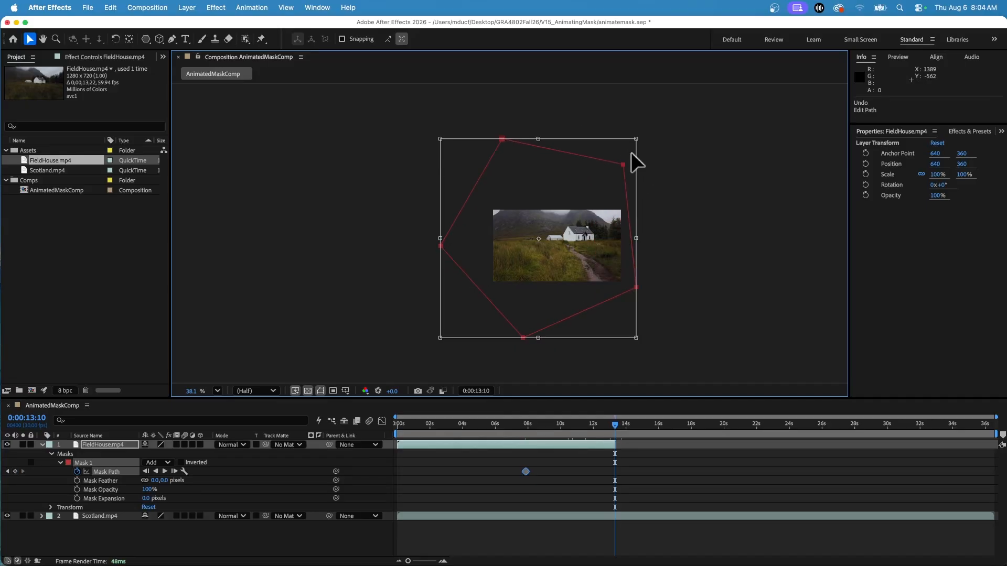
left_click_drag(440, 339, 618, 202)
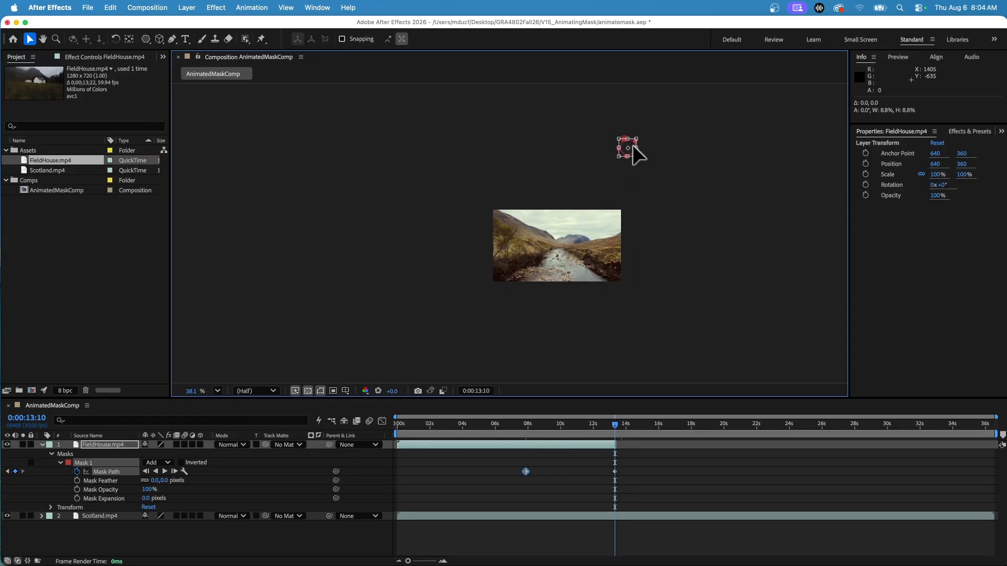
left_click_drag(558, 248, 561, 243)
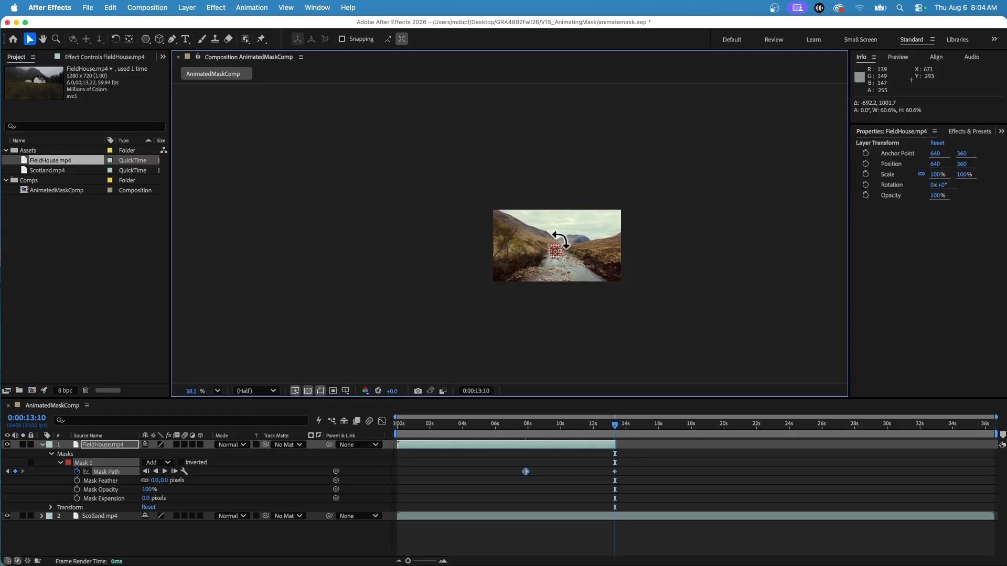
scroll(556, 288, "down", 1)
scroll(556, 288, "up", 3)
scroll(556, 287, "up", 4)
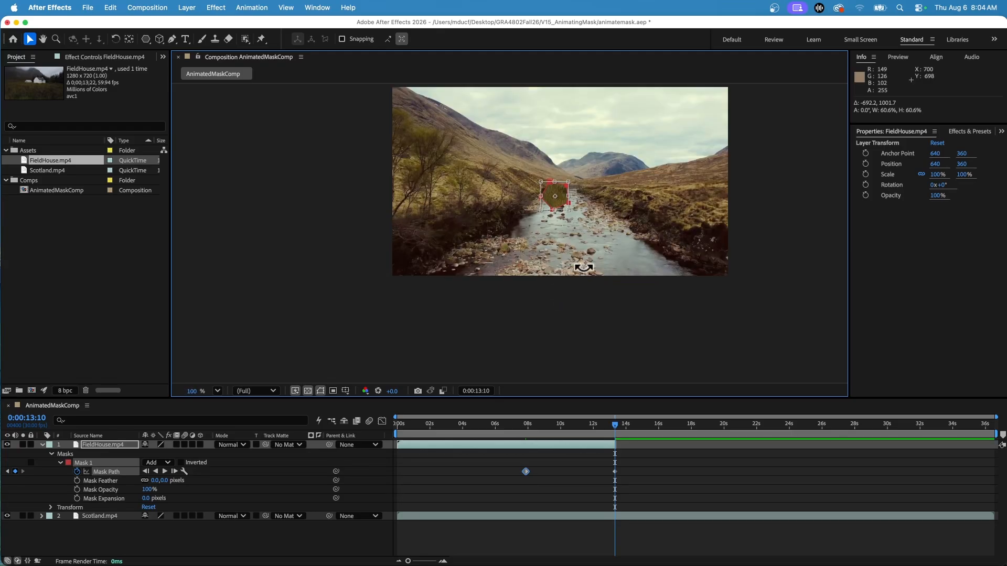
scroll(568, 269, "down", 1)
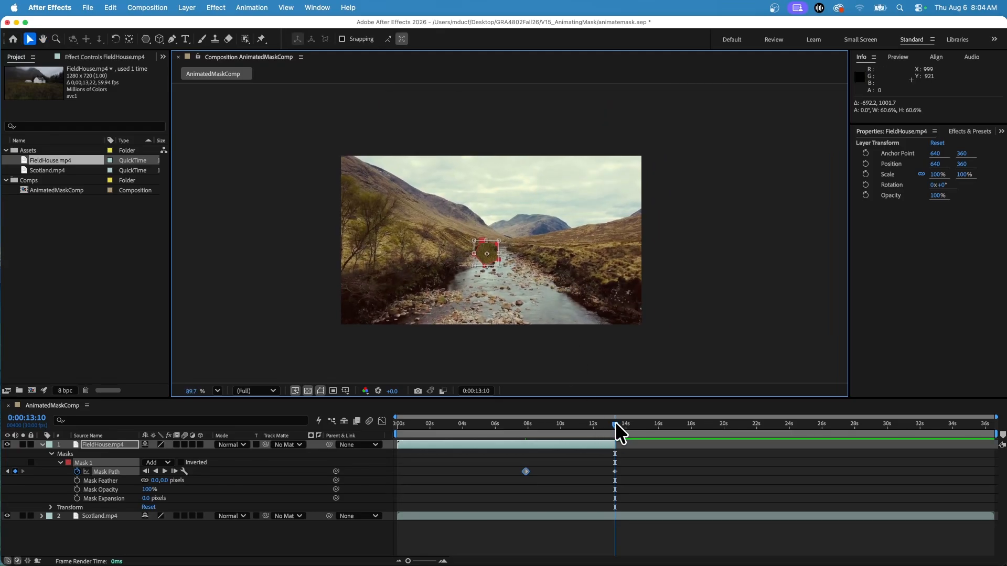
Keyframe Mask Opacity at 100% at 0:00:10:19 and set it to 0% at 0:00:13:10.
left_click_drag(615, 421, 569, 430)
left_click(246, 311)
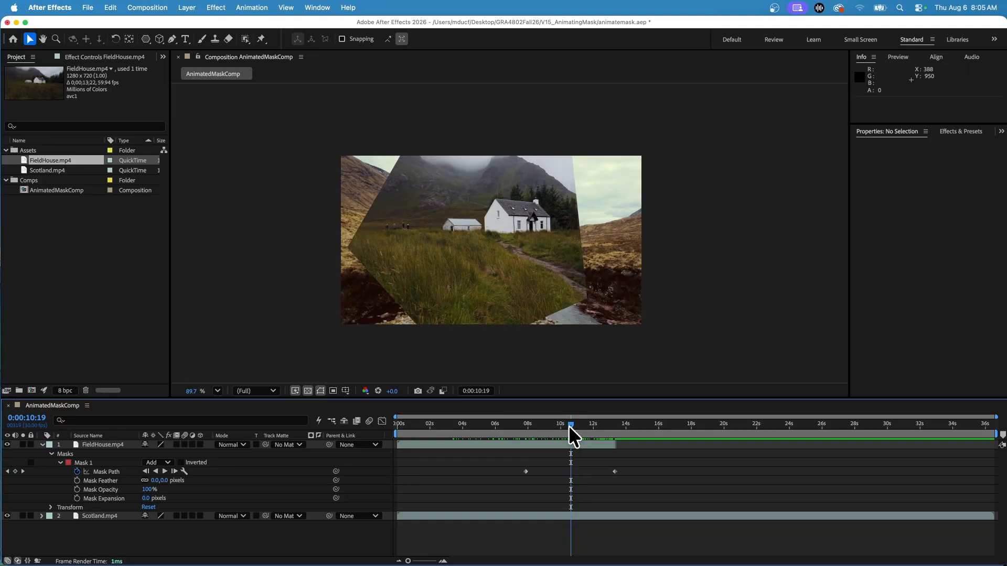
left_click(77, 490)
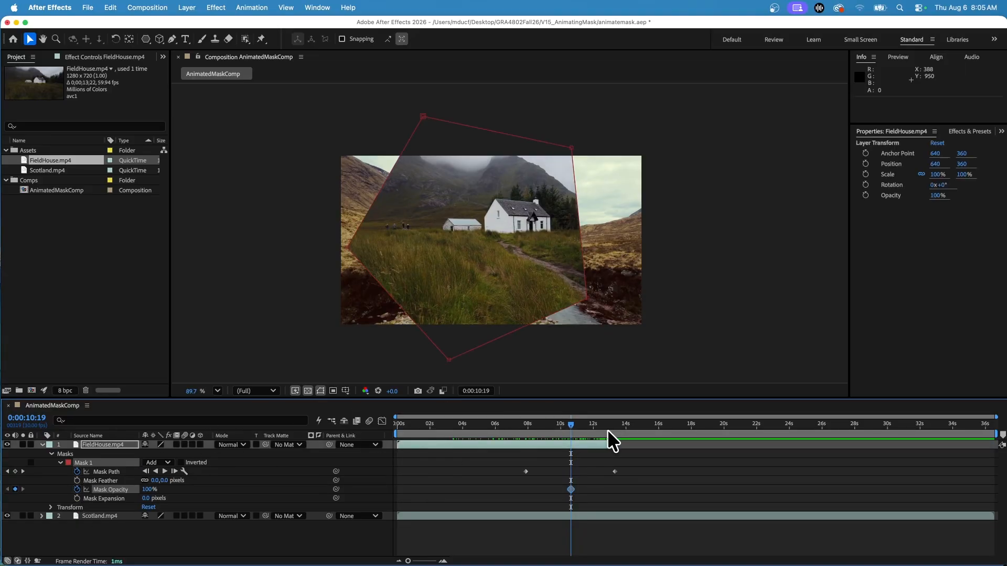
key("k")
left_click(149, 489)
type("0")
key("Return")
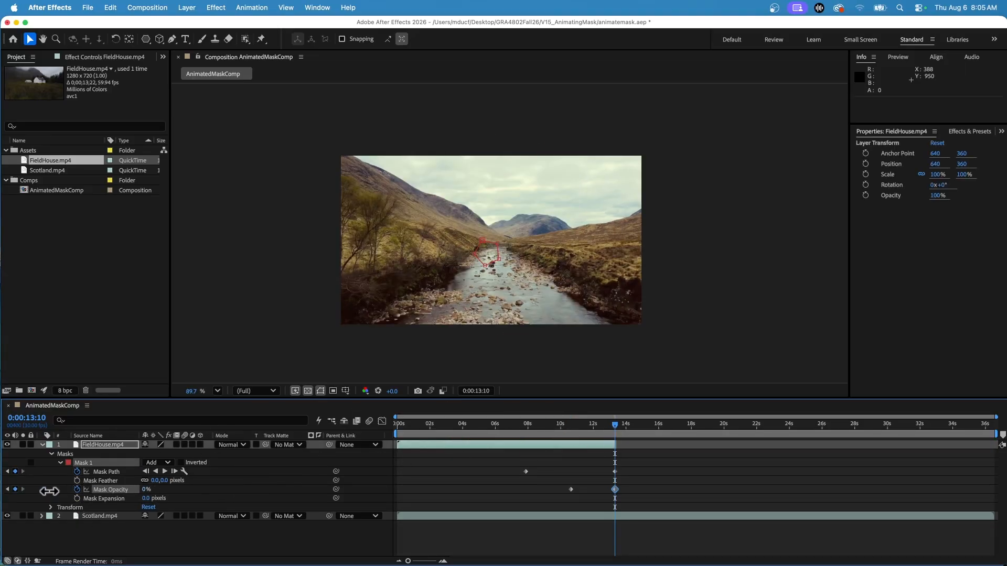
Preview the FieldHouse.mp4 mask transition from 0:00:06:14.
left_click_drag(567, 423, 505, 424)
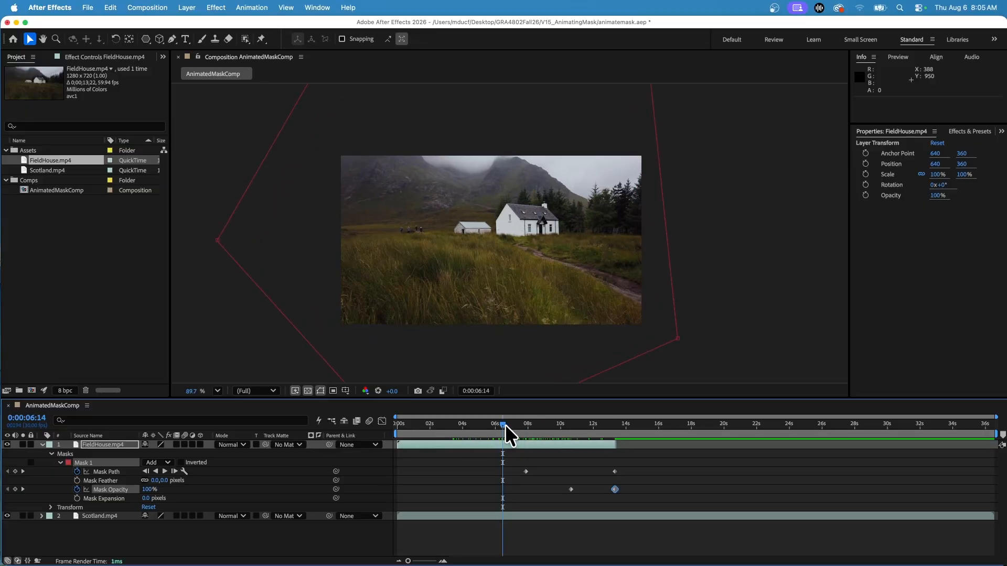
key("space")
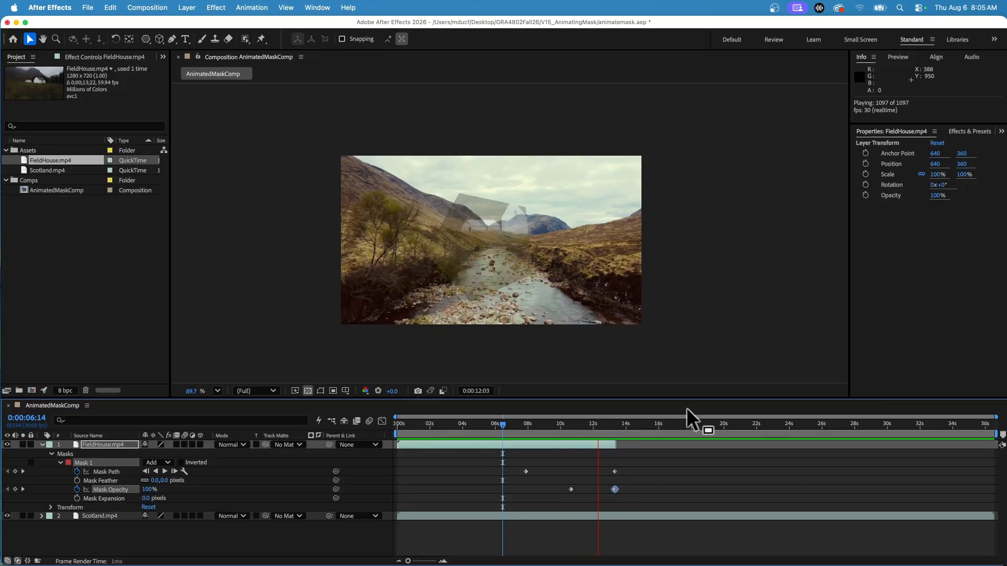
key("space")
Set the Mask Feather of Mask 1 on the FieldHouse.mp4 layer to 112 pixels.
left_click_drag(538, 424, 529, 425)
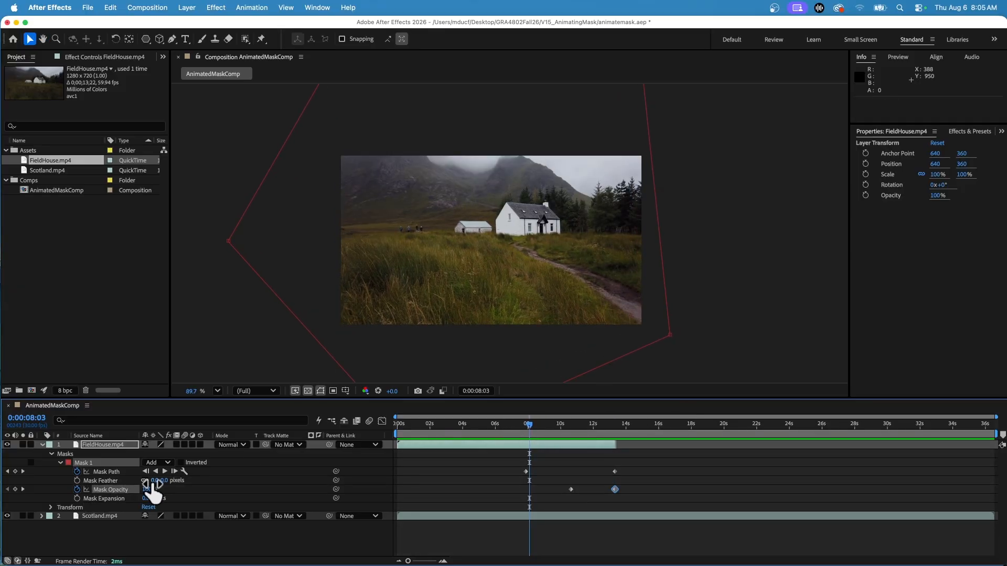
left_click_drag(153, 481, 173, 483)
left_click_drag(557, 429, 572, 429)
left_click_drag(157, 481, 191, 479)
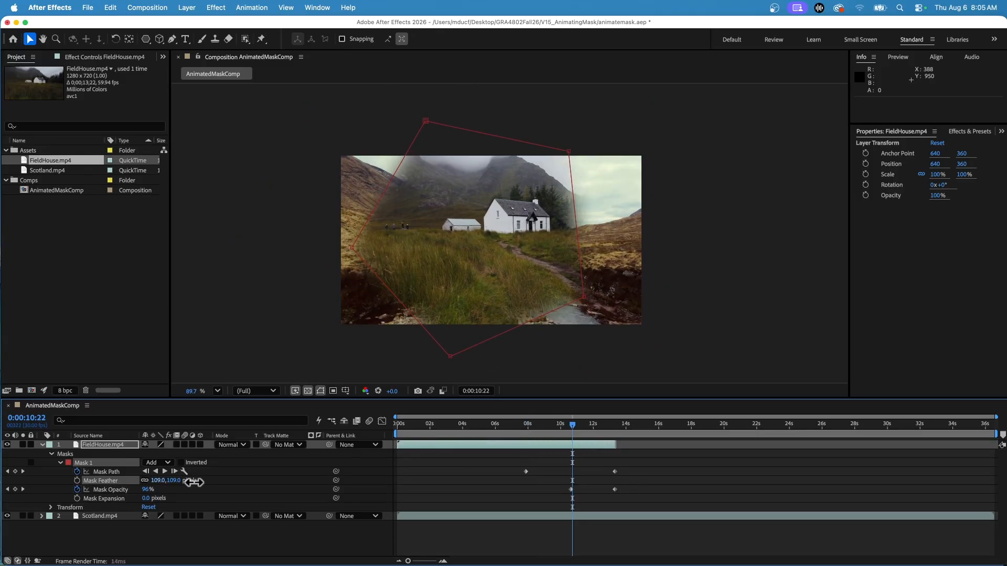
Shift the Mask Opacity keyframes earlier, end both Mask Path and Mask Opacity at 0:00:11:07, and preview the faster transition.
left_click(508, 424)
left_click_drag(558, 461, 600, 502)
left_click_drag(595, 490, 581, 489)
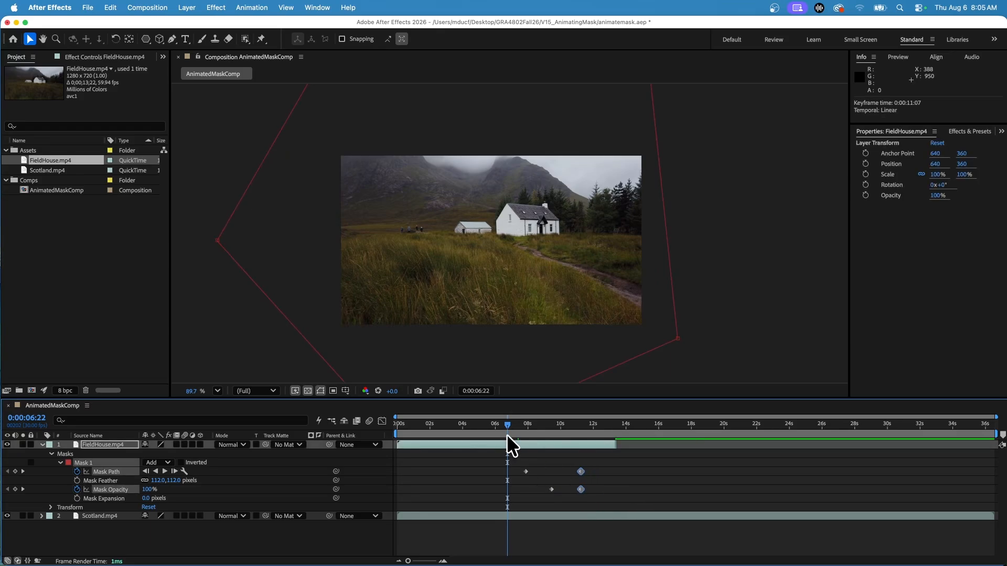
key("space")
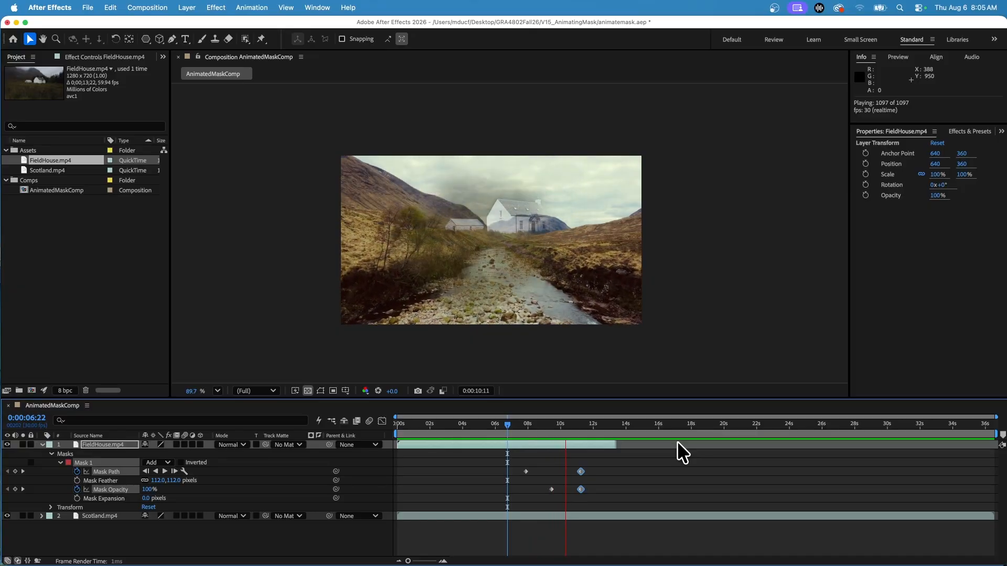
key("space")
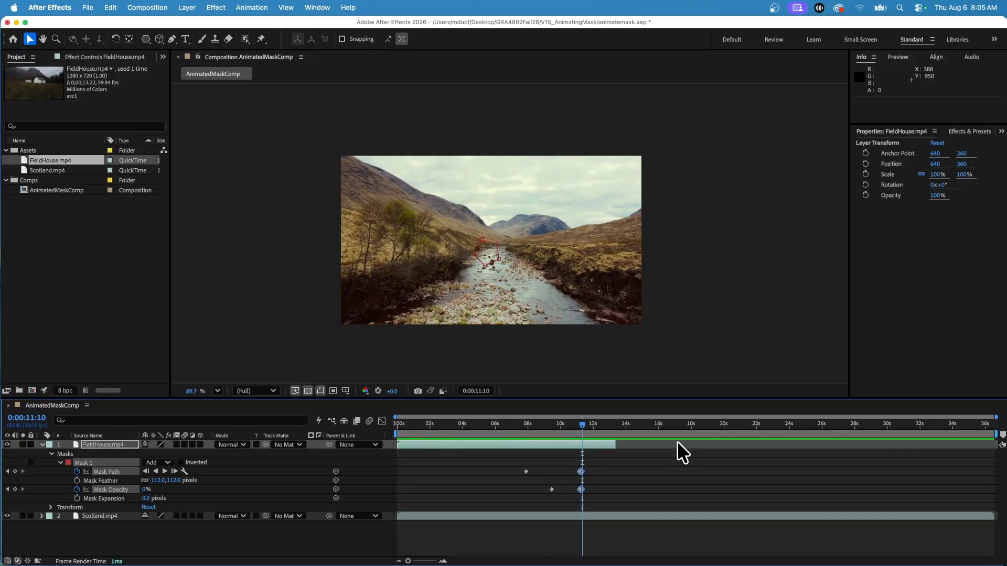
key("space")
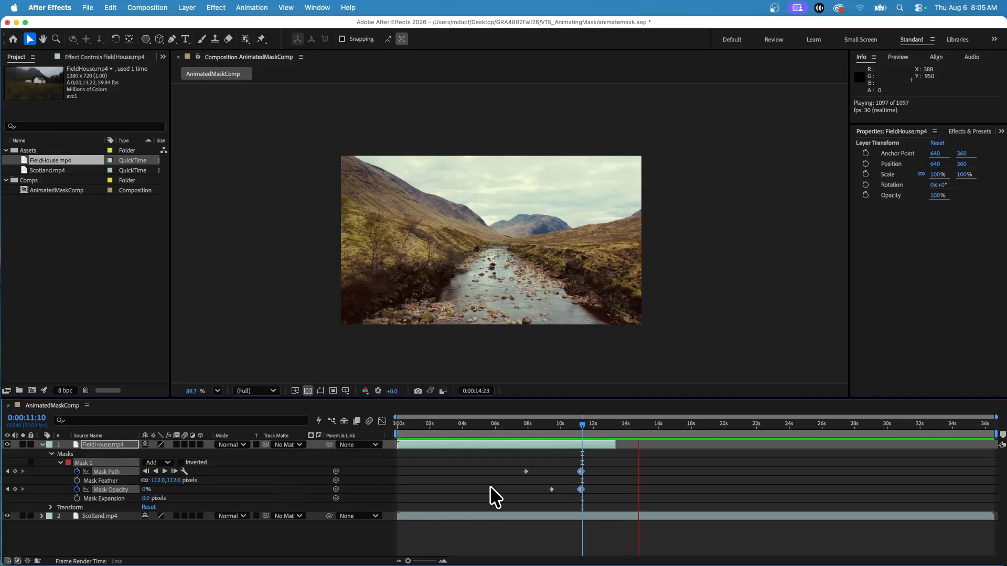
Undo the last move of the ending mask keyframes and collapse the FieldHouse.mp4 layer's properties.
key("super+z")
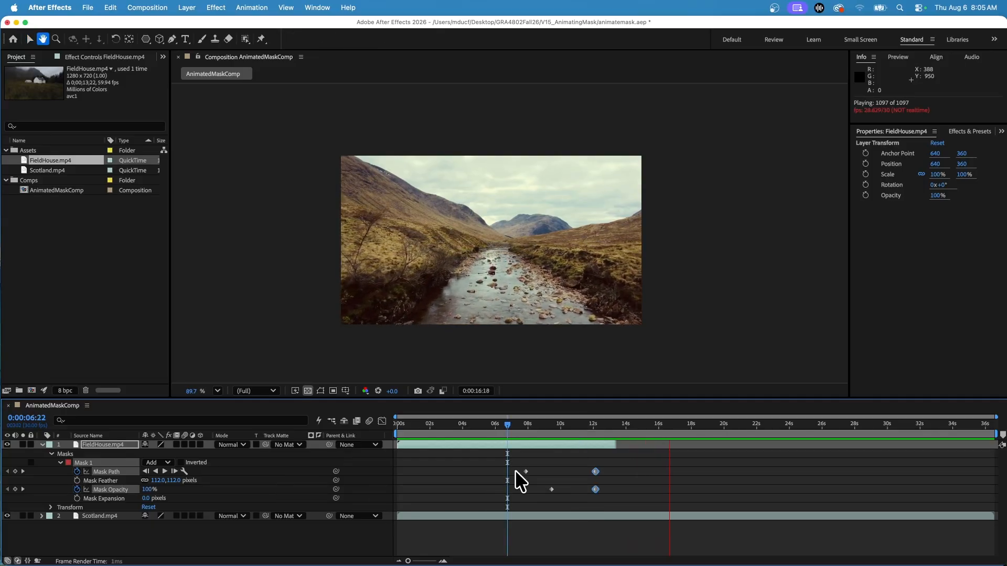
key("space")
left_click_drag(517, 463, 602, 501)
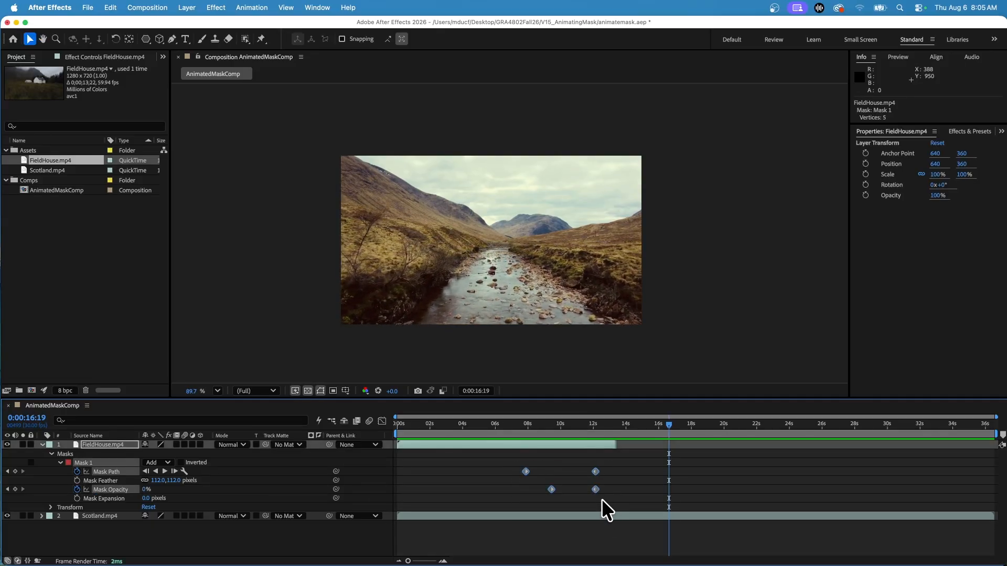
left_click(42, 445)
Create an adjustment layer between FieldHouse.mp4 and Scotland.mp4 and trim its start to 0:00:13:11, where the FieldHouse.mp4 clip ends.
left_click_drag(719, 427, 665, 425)
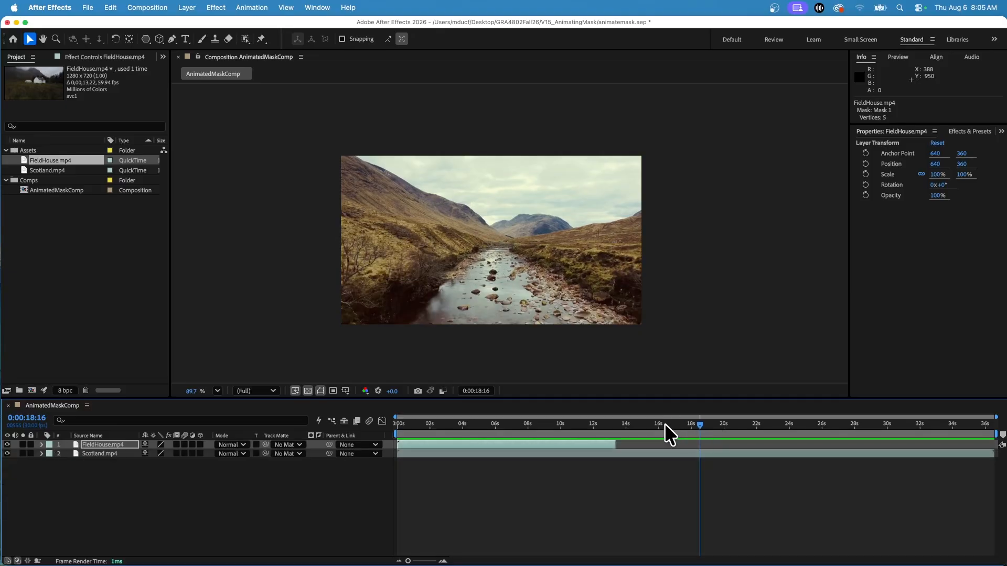
left_click(185, 7)
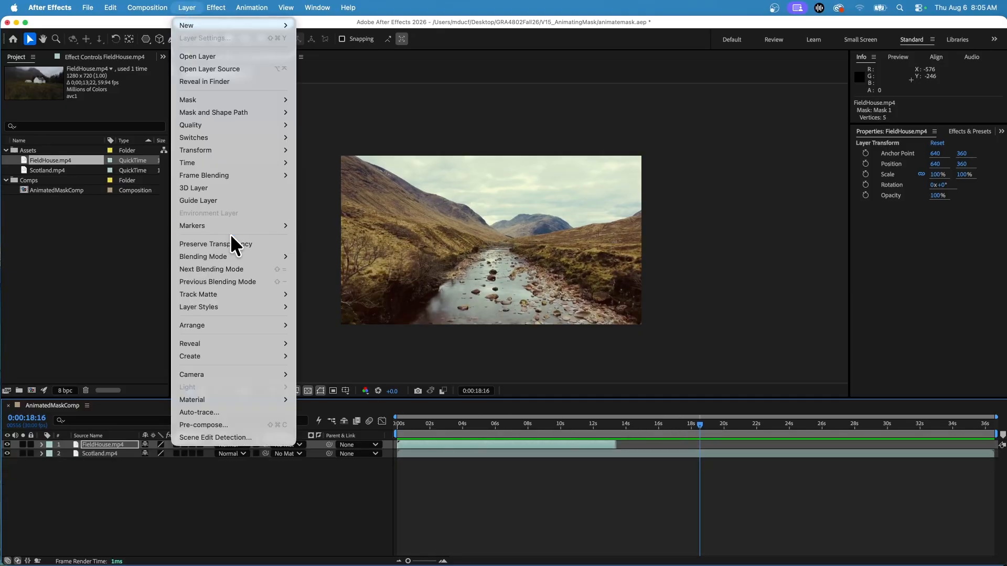
mouse_move(187, 25)
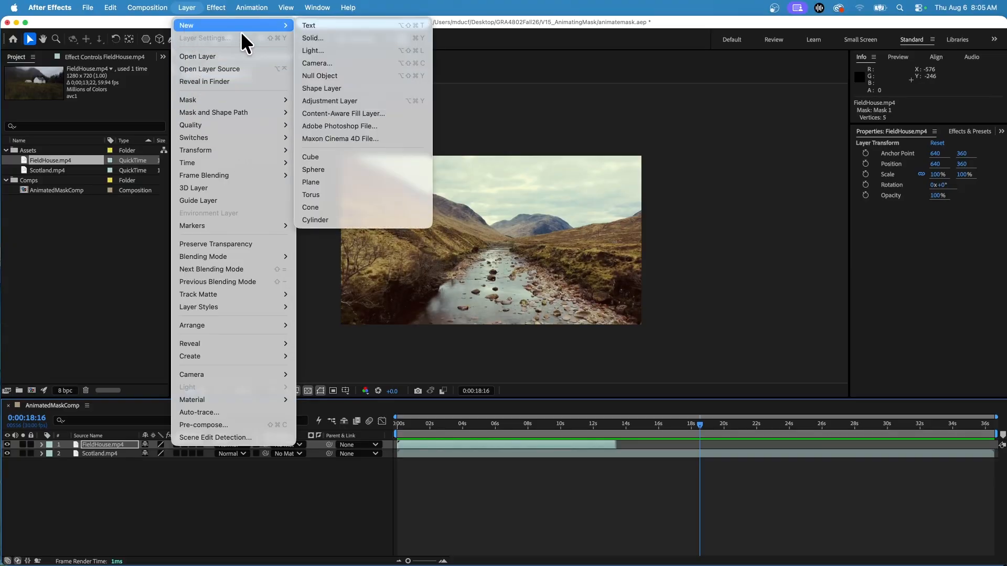
left_click(353, 101)
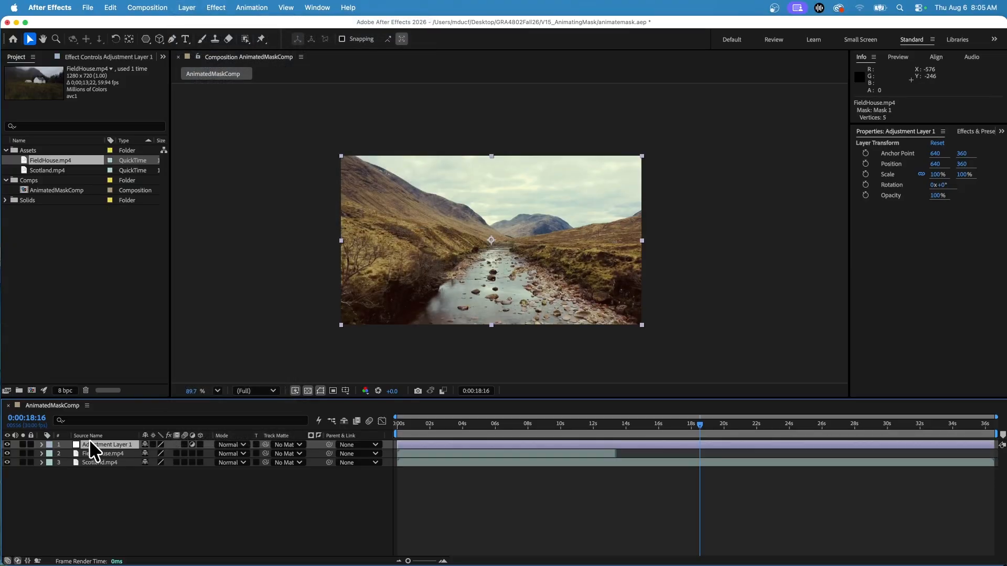
left_click_drag(90, 443, 94, 453)
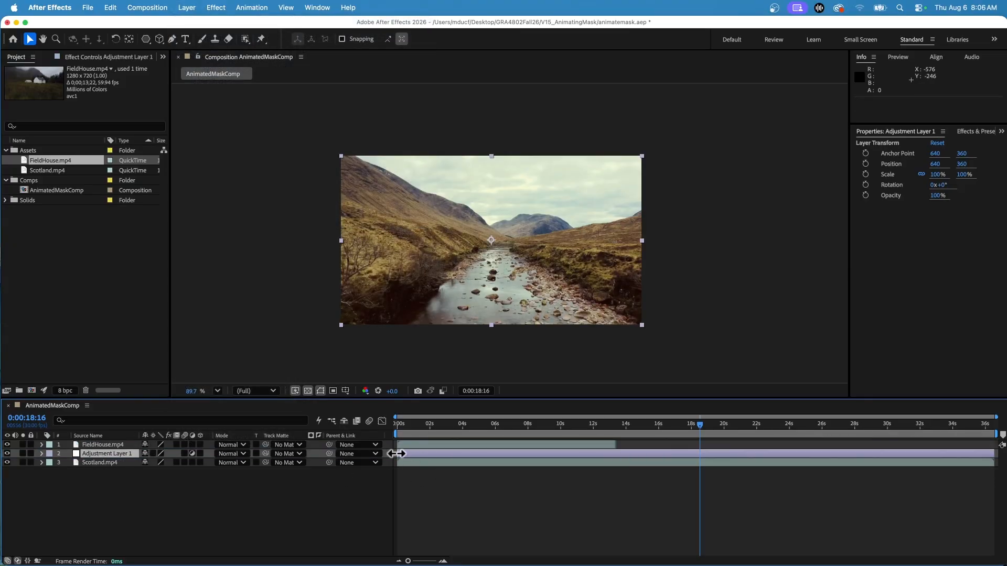
left_click_drag(397, 453, 614, 462)
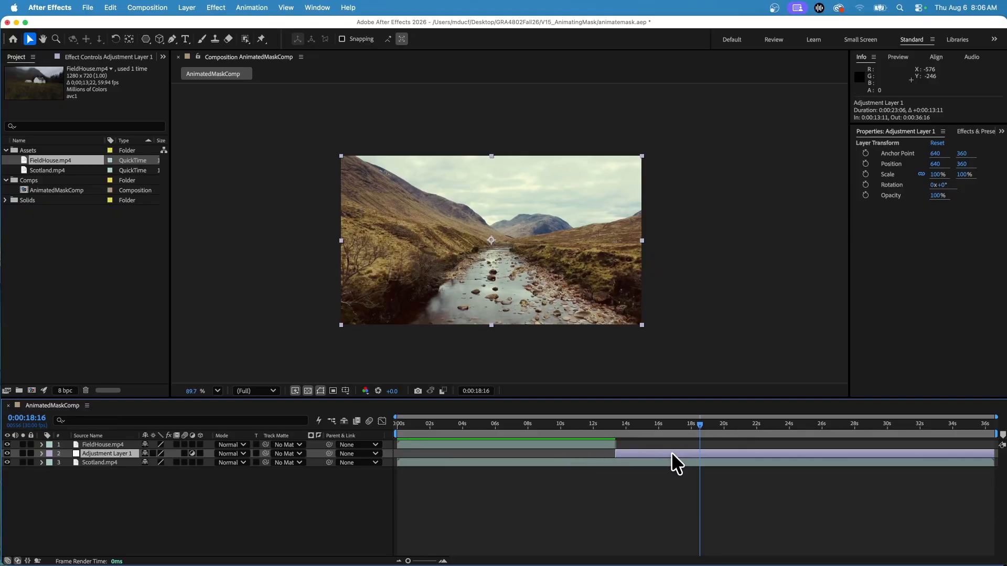
Apply the Hue/Saturation effect to the adjustment layer and set Master Saturation to -100.
left_click(971, 131)
left_click(906, 143)
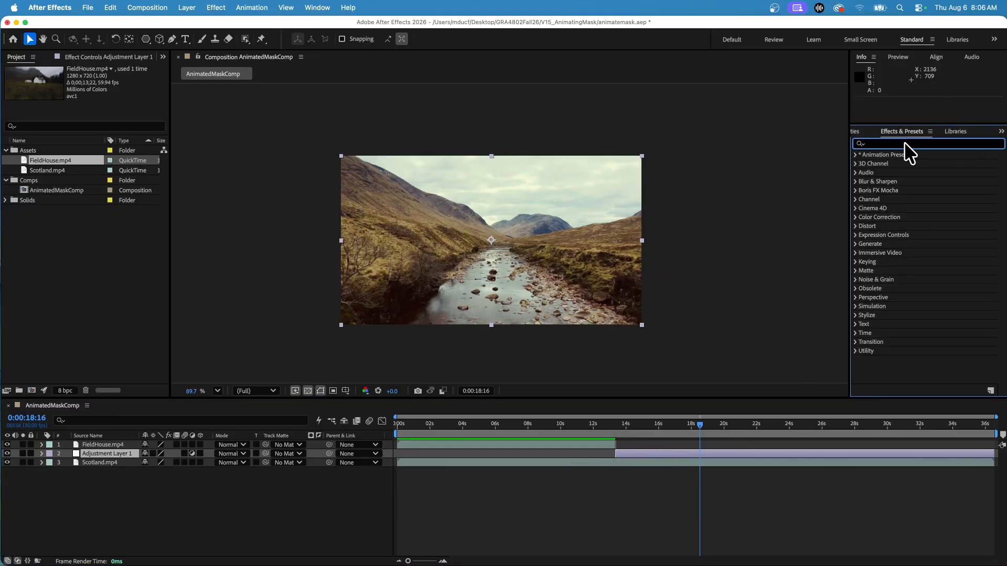
type("hue")
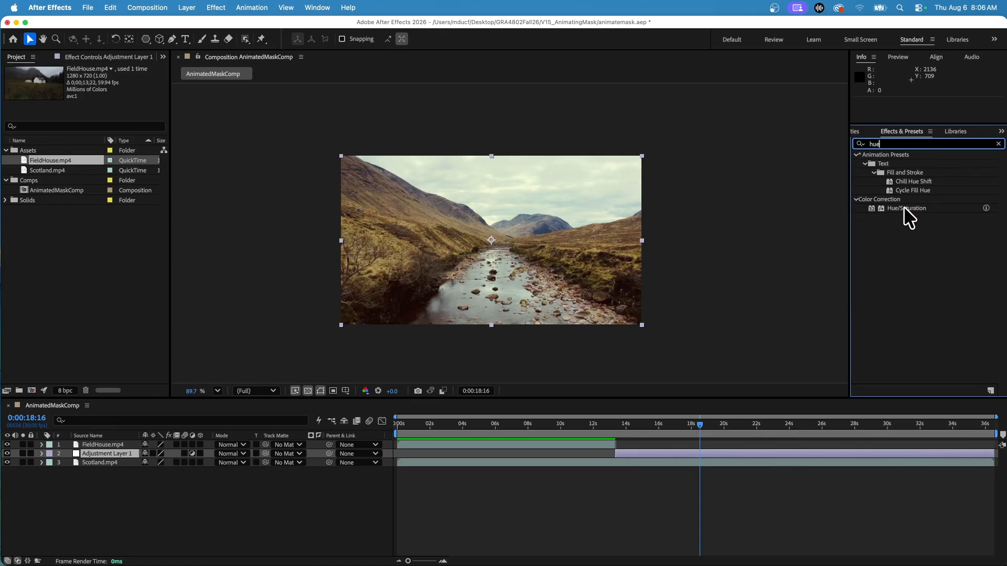
left_click_drag(904, 207, 157, 461)
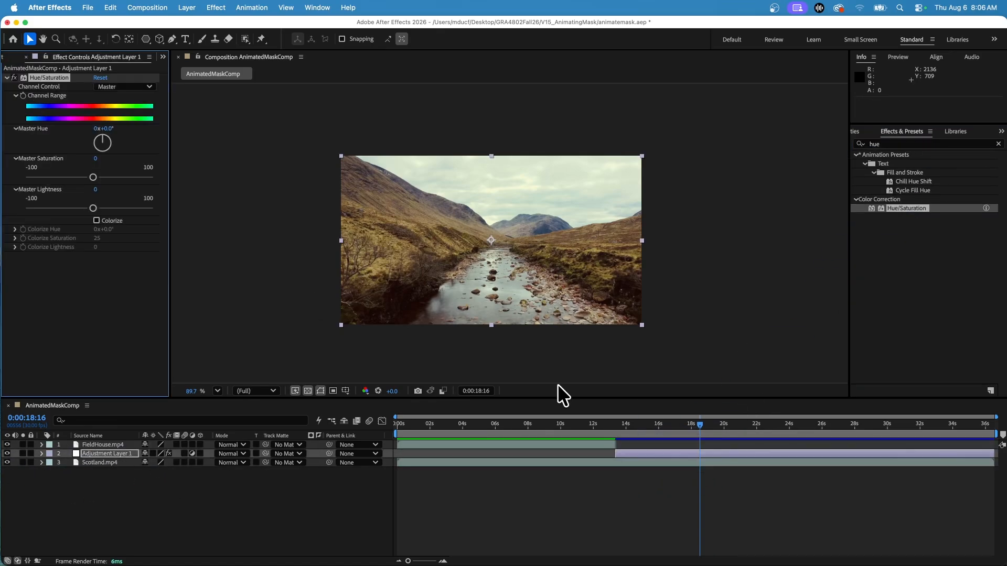
left_click_drag(92, 177, 24, 173)
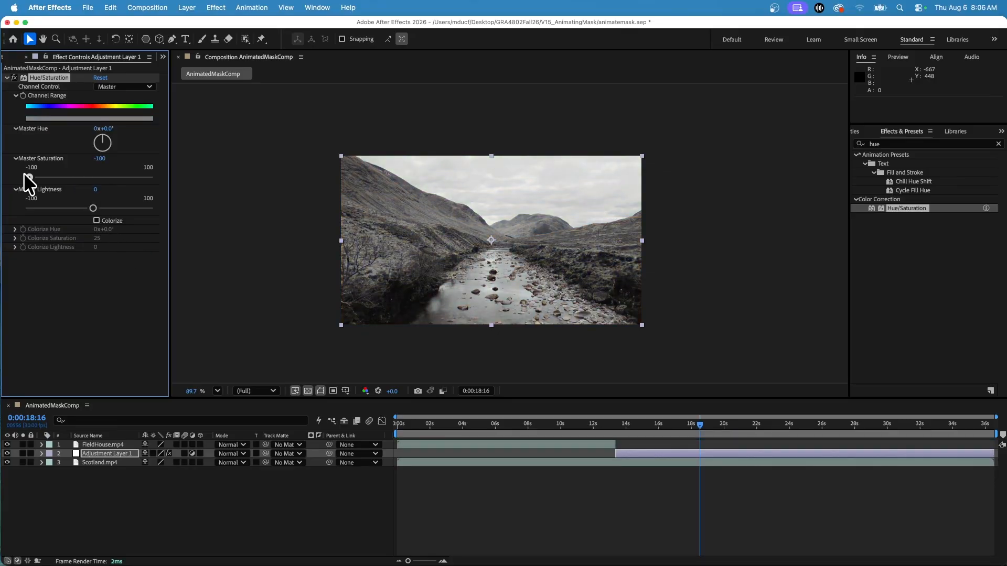
At 0:00:20:25, draw a closed Pen tool mask on the adjustment layer around the left hillside and the sky above it.
mouse_move(700, 426)
left_mouse_down()
mouse_move(590, 426)
mouse_move(716, 428)
left_mouse_up()
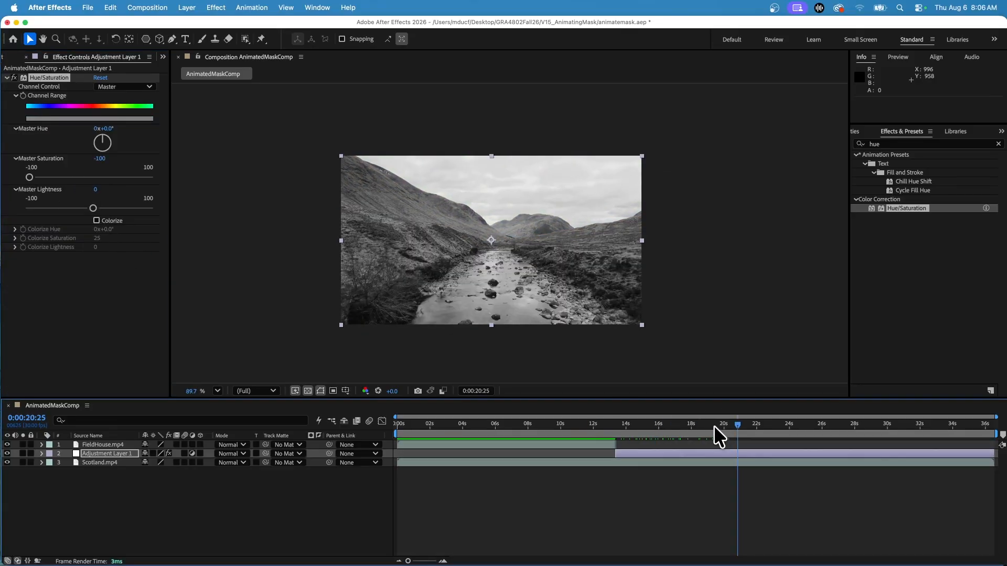
left_click(146, 38)
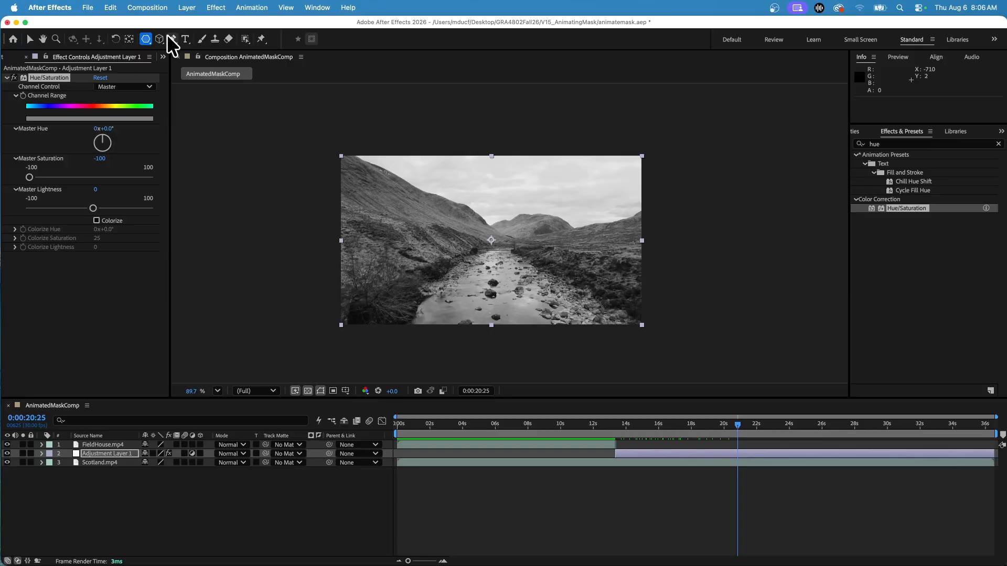
left_click(172, 39)
left_click(330, 135)
left_click(318, 179)
left_click(328, 240)
left_click(374, 263)
left_click(412, 272)
left_click(452, 263)
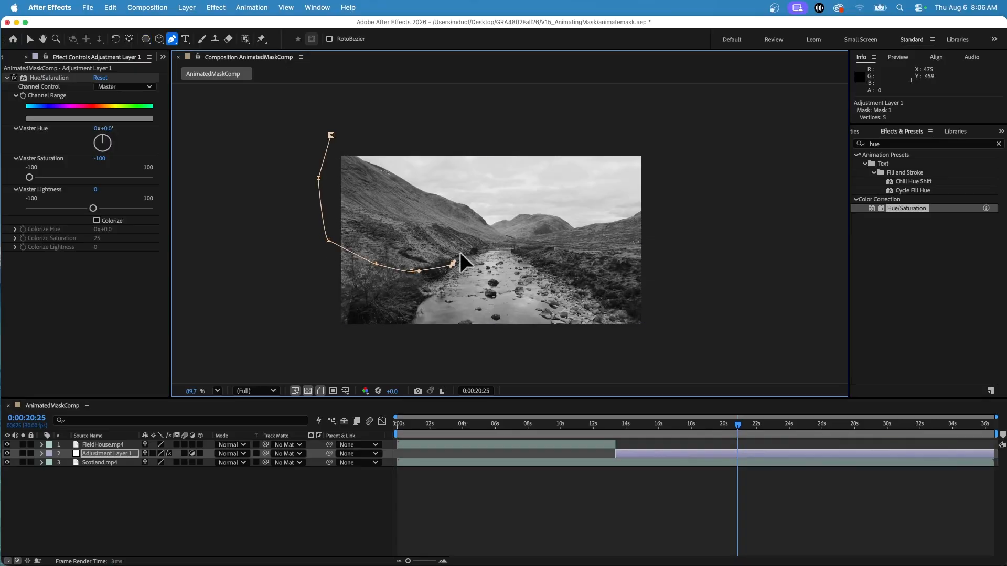
left_click(480, 228)
left_click(559, 185)
left_click_drag(583, 141, 565, 124)
left_click(508, 119)
left_click(385, 121)
left_click(331, 135)
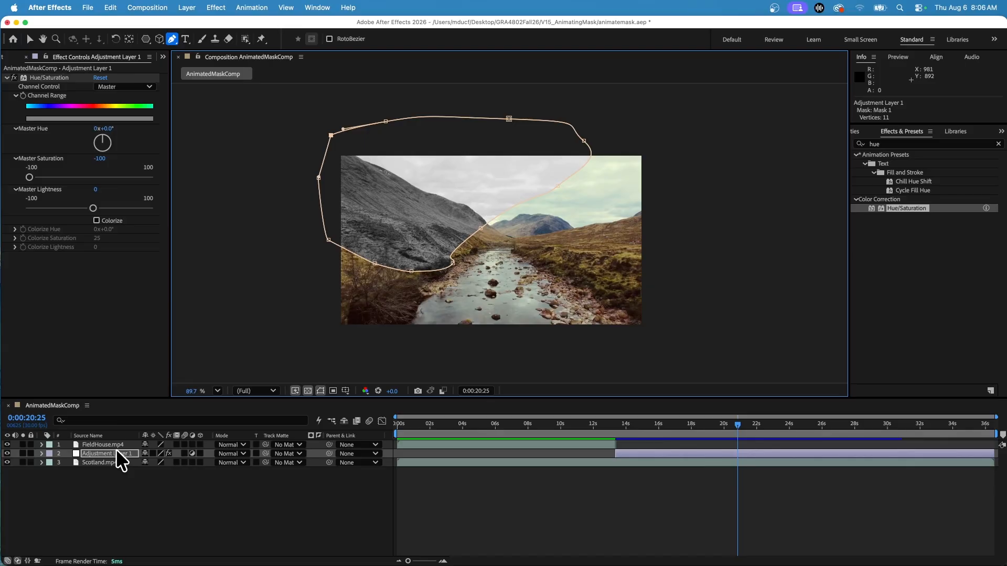
Set the adjustment layer's Mask Feather to 271 pixels and add a Mask Path keyframe at 0:00:18:09.
key("m")
key("m")
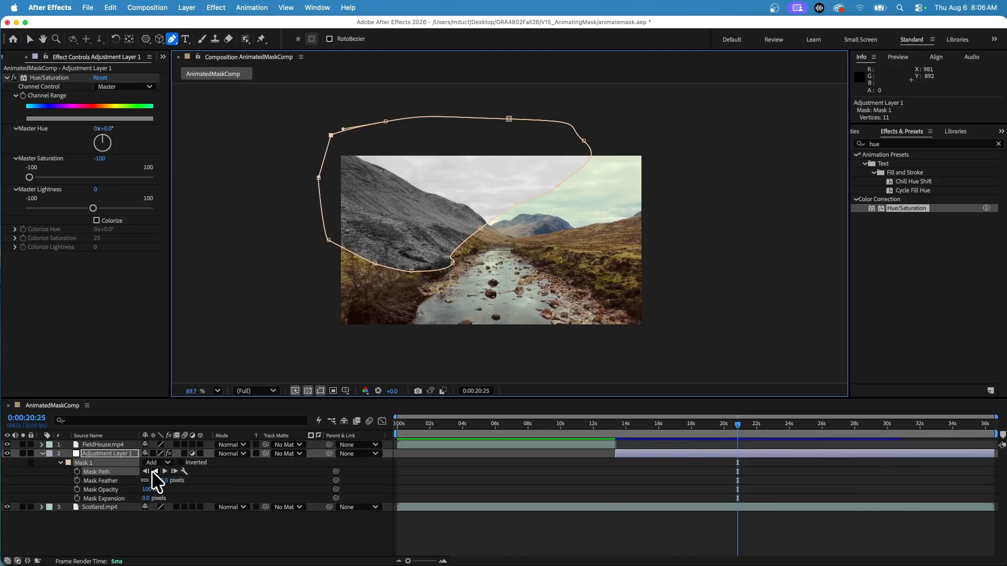
left_click_drag(157, 480, 168, 481)
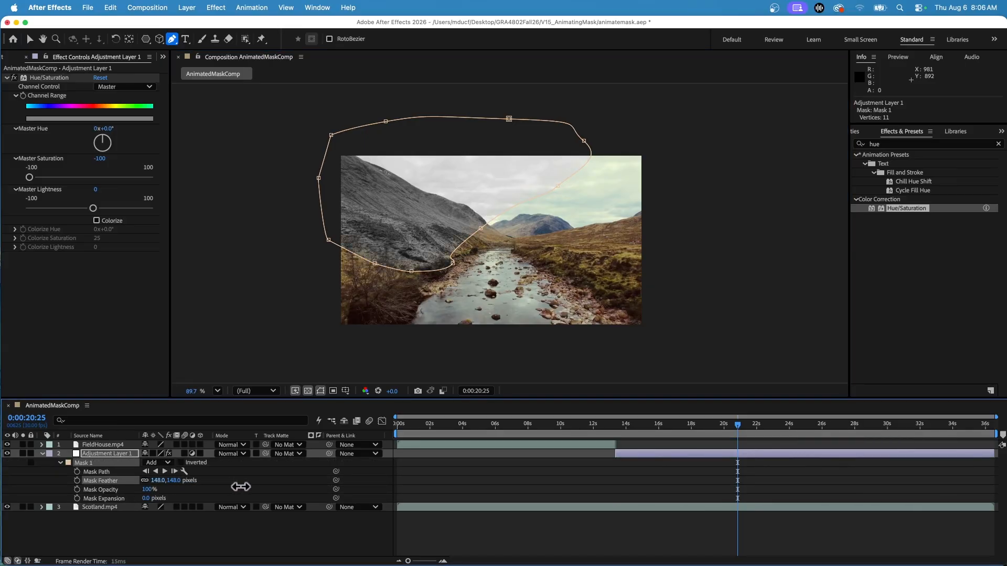
left_click_drag(741, 426, 697, 430)
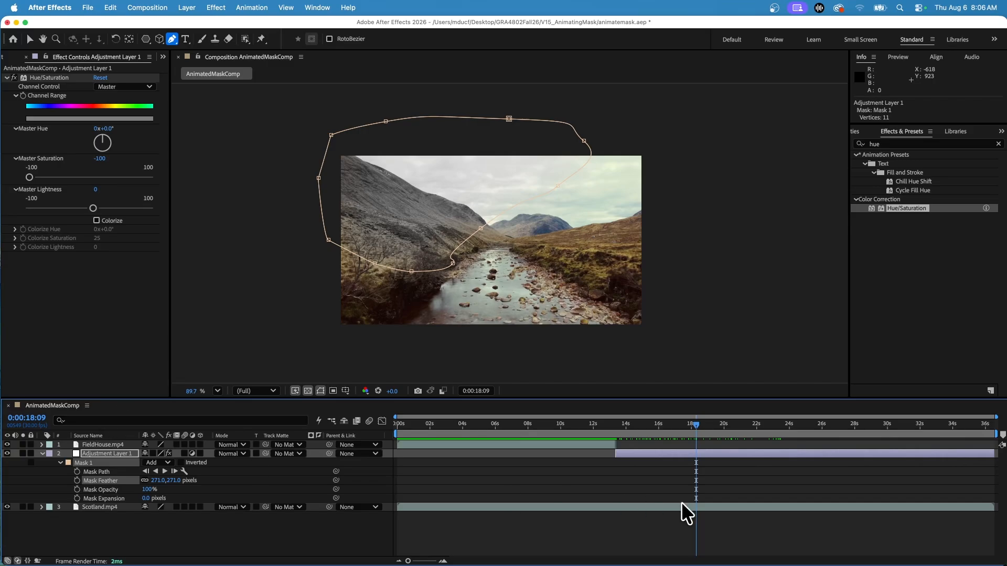
left_click(77, 472)
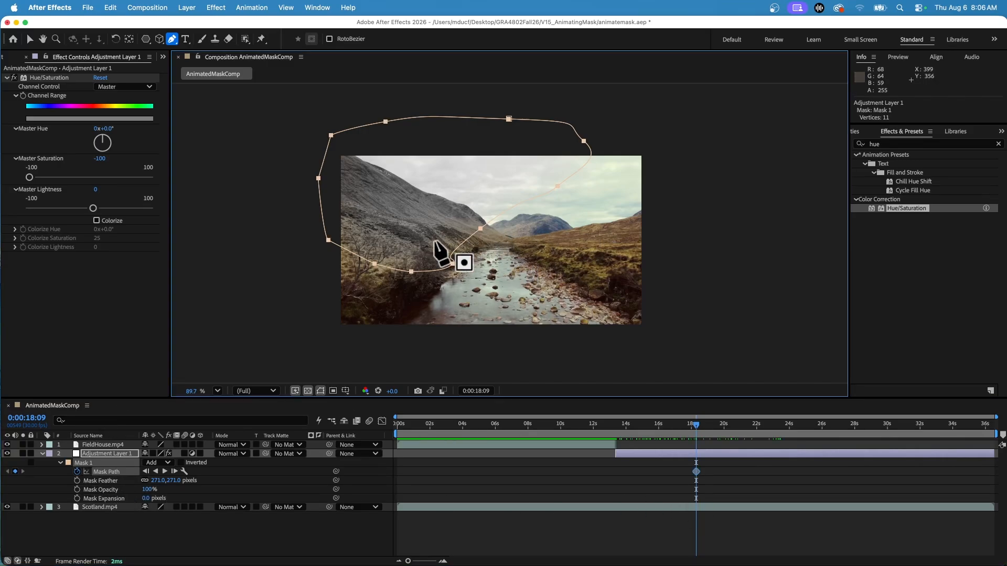
Extend the mask by moving one vertex past the frame's lower-right corner at 0:00:21:13 and another to its bottom edge at 0:00:24:06.
left_click_drag(706, 426, 744, 434)
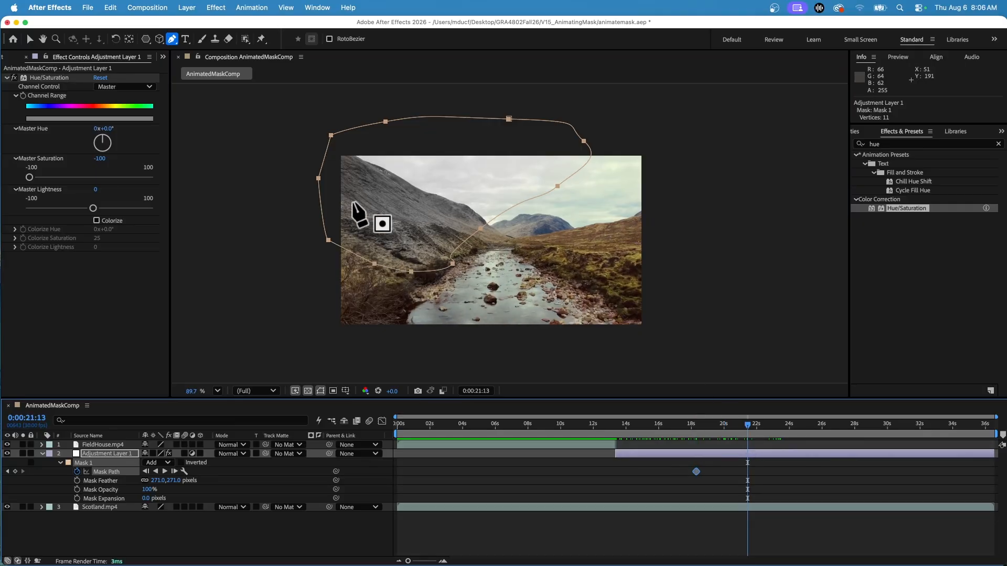
left_click(29, 38)
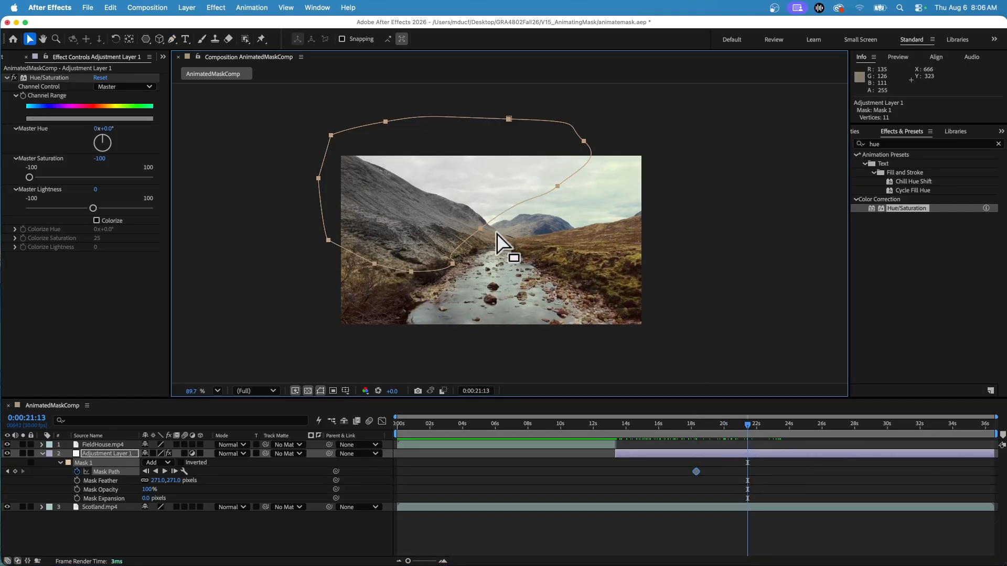
left_click_drag(480, 229, 642, 320)
left_click_drag(745, 424, 792, 433)
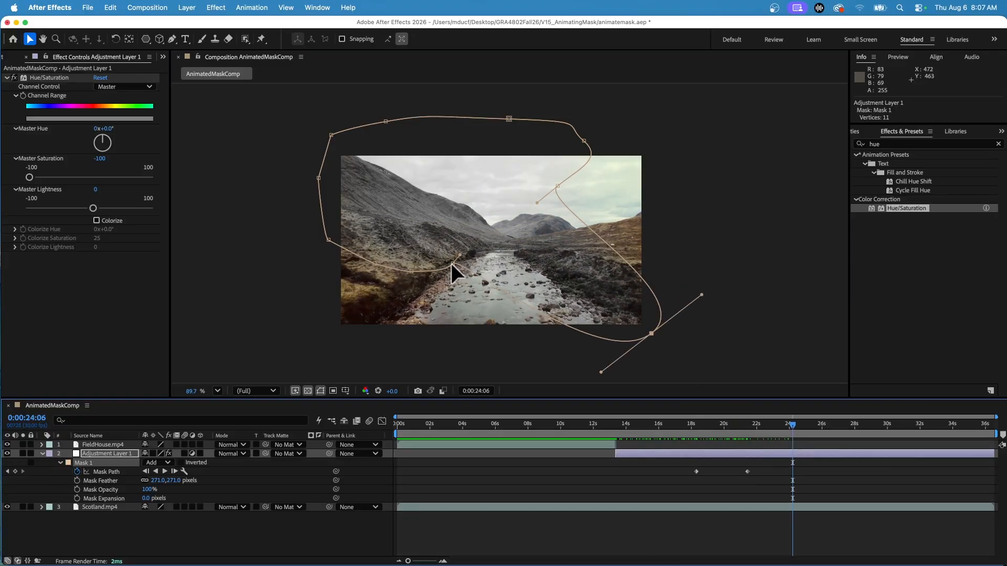
left_click_drag(451, 263, 425, 333)
Move the mask's upper-right vertex outside the frame corner at 0:00:23:20 and the vertex below it past the right edge at 0:00:23:08.
mouse_move(791, 414)
left_mouse_down()
mouse_move(676, 423)
mouse_move(783, 426)
left_mouse_up()
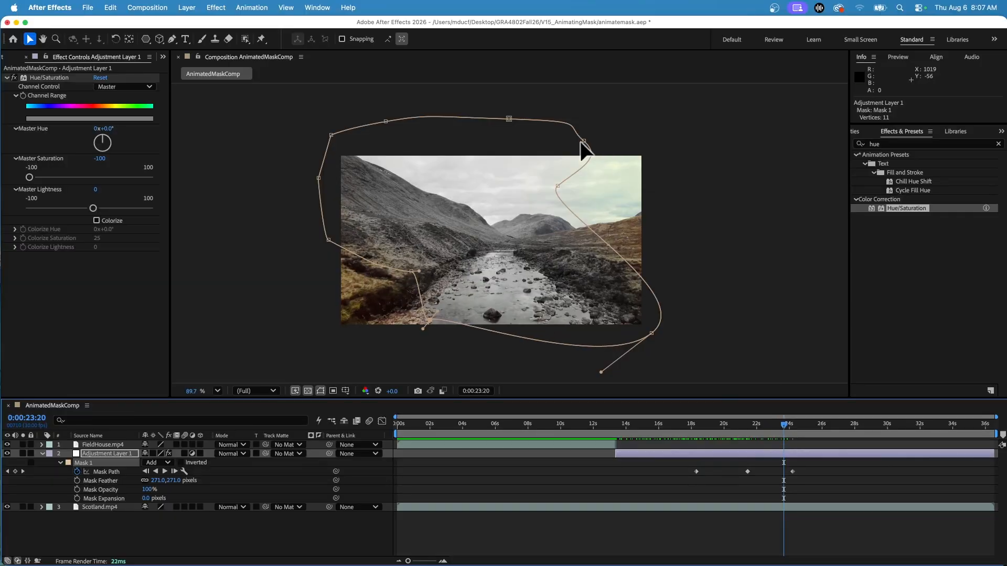
left_click_drag(582, 141, 670, 132)
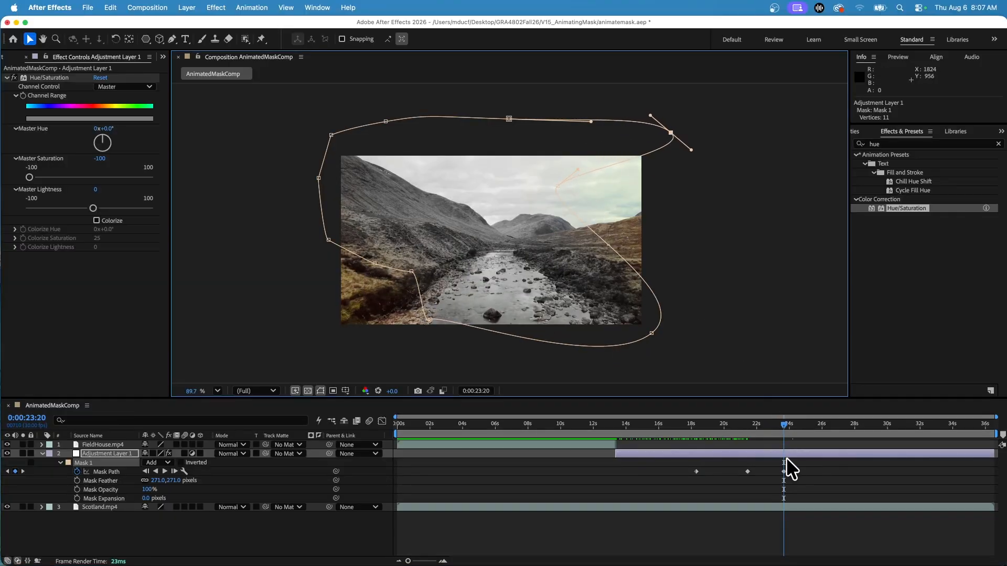
mouse_move(783, 424)
left_mouse_down()
mouse_move(703, 430)
mouse_move(778, 425)
left_mouse_up()
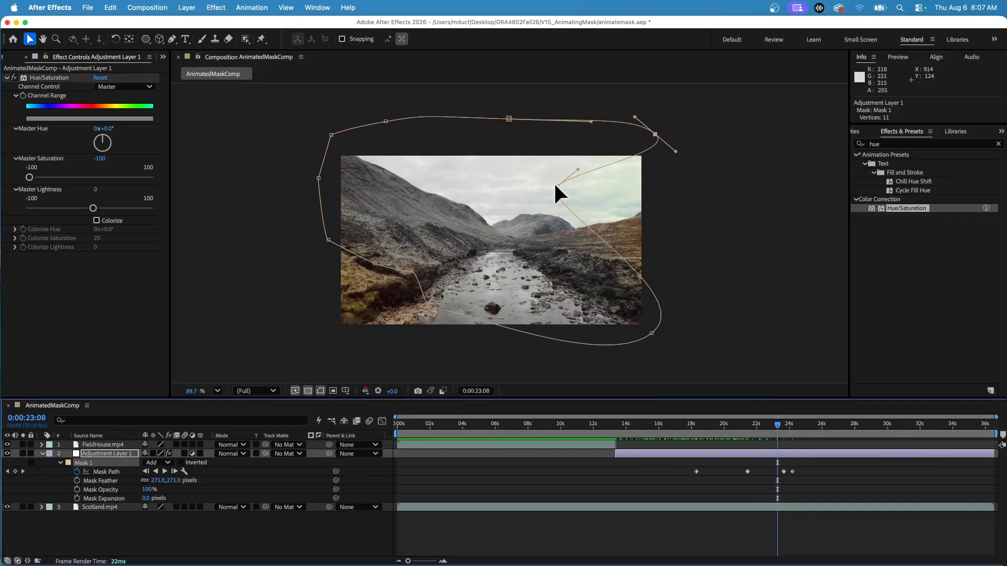
left_click_drag(556, 184, 691, 212)
Apply Easy Ease to all Mask Path keyframes on the adjustment layer.
left_click_drag(776, 429, 736, 430)
left_click_drag(809, 463, 682, 473)
right_click(696, 471)
mouse_move(756, 556)
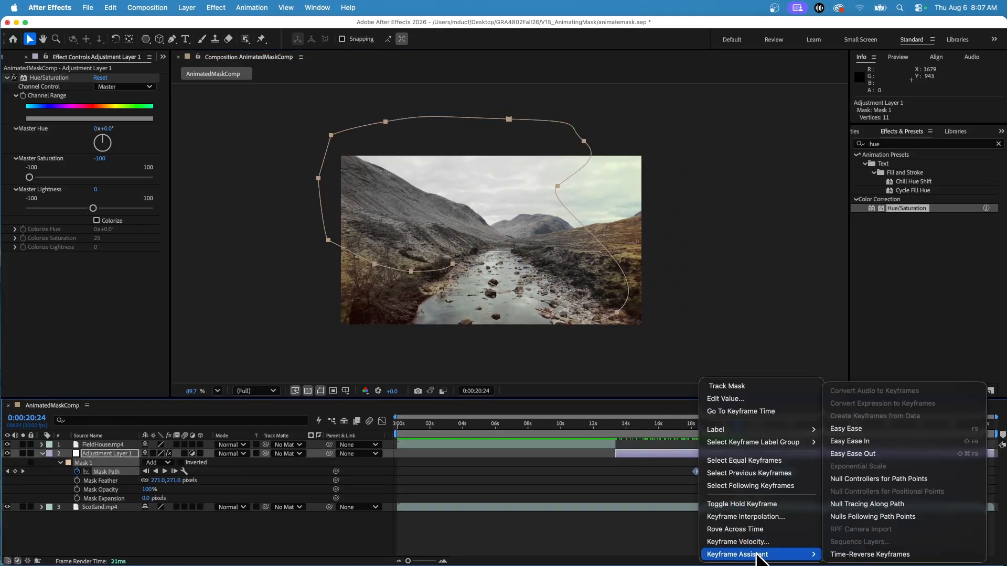
left_click(839, 430)
Play back the clip transition and the adjustment layer's animated desaturation mask to review the result.
left_click_drag(733, 416, 595, 422)
key("space")
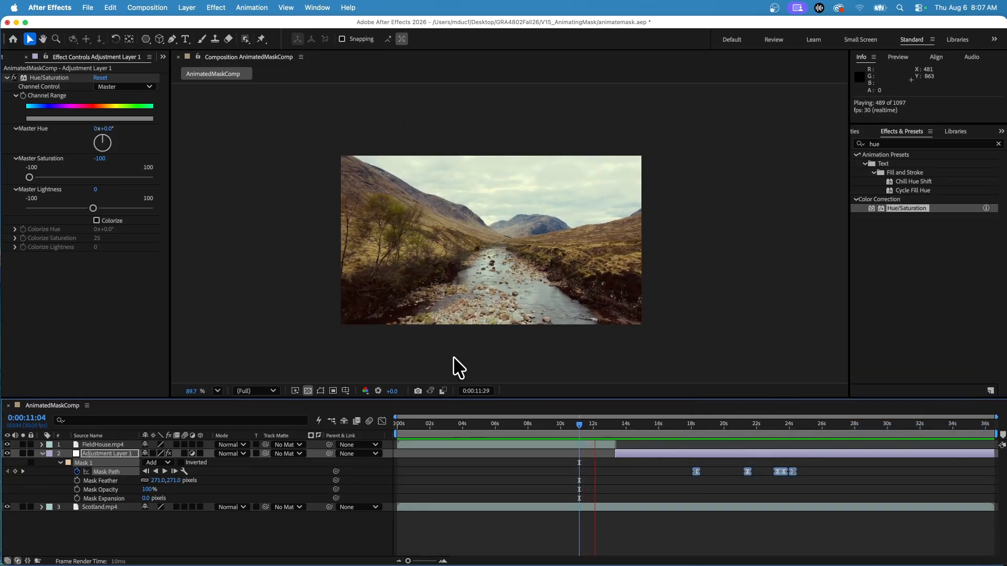
left_click(678, 426)
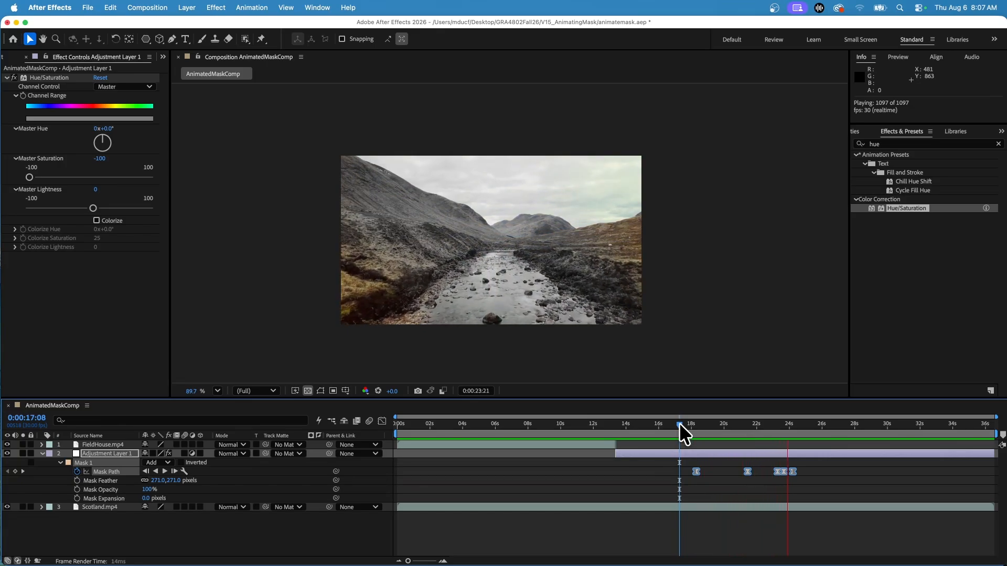
key("space")
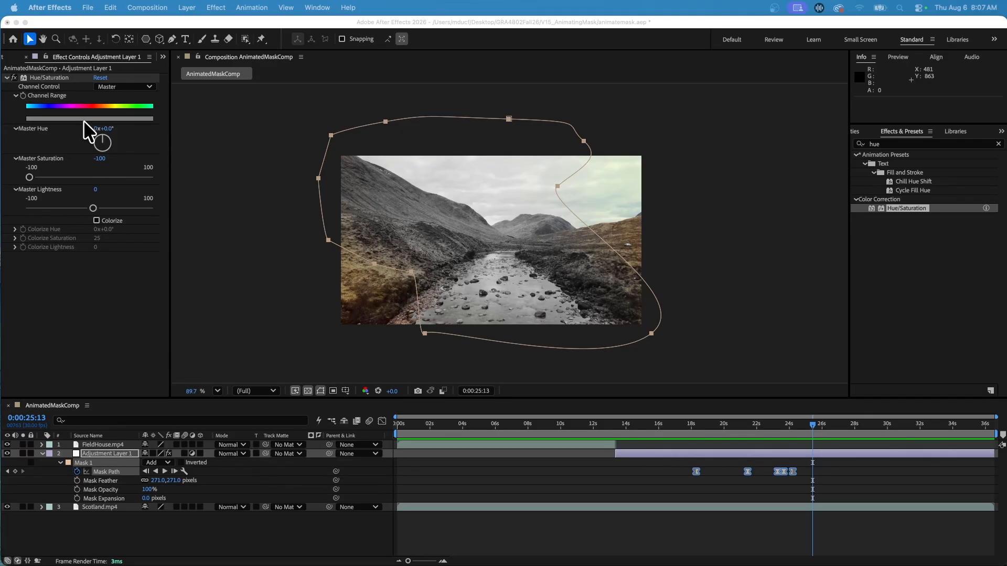
left_click(385, 121)
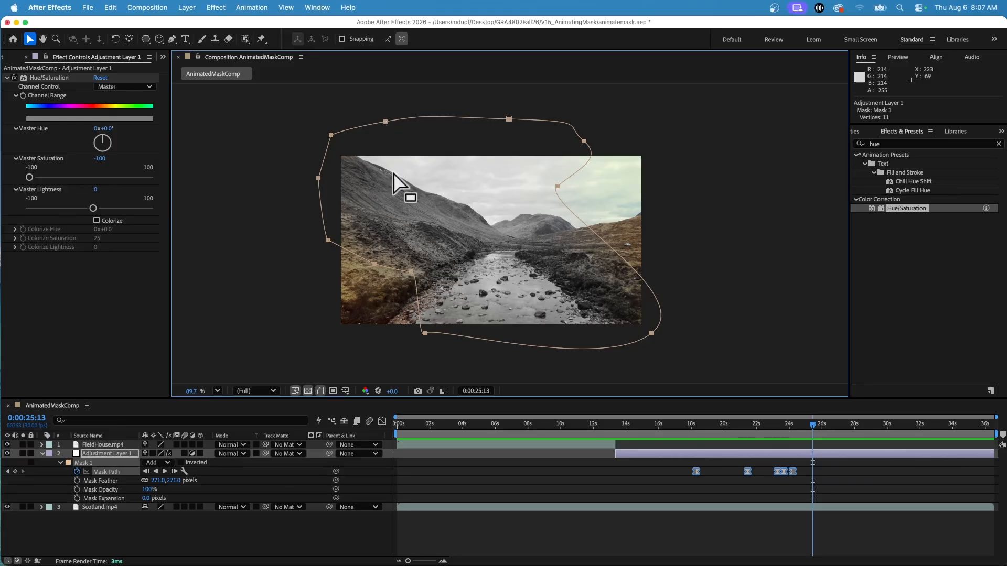
left_click_drag(546, 423, 578, 425)
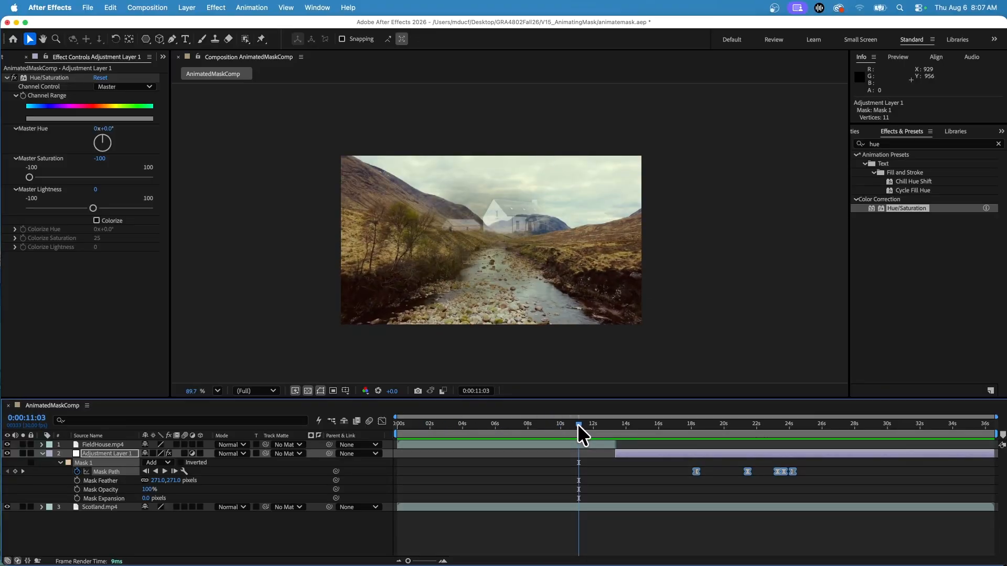